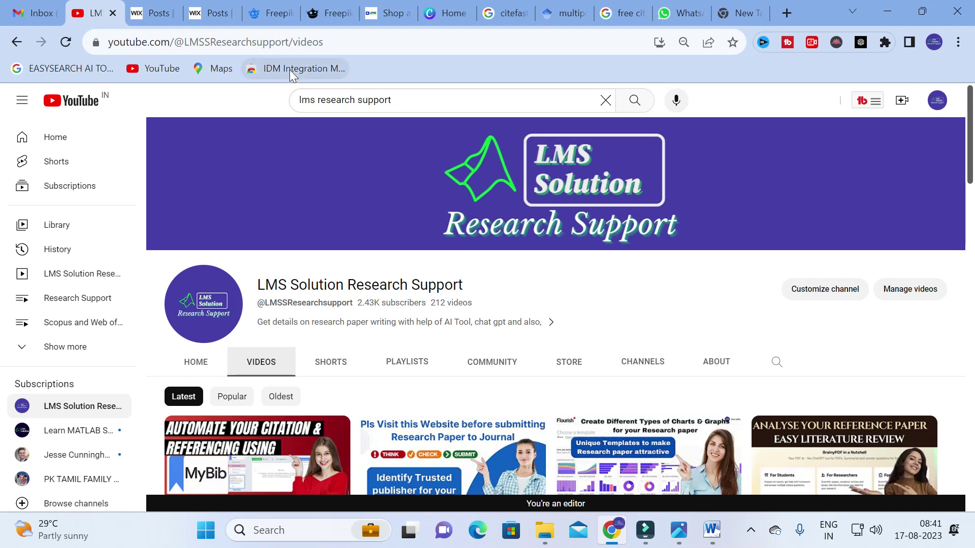
Open the Citefast APA7 citation generator from the Google search results for citefast.
{"action": "left_click", "coordinate": [504, 10]}
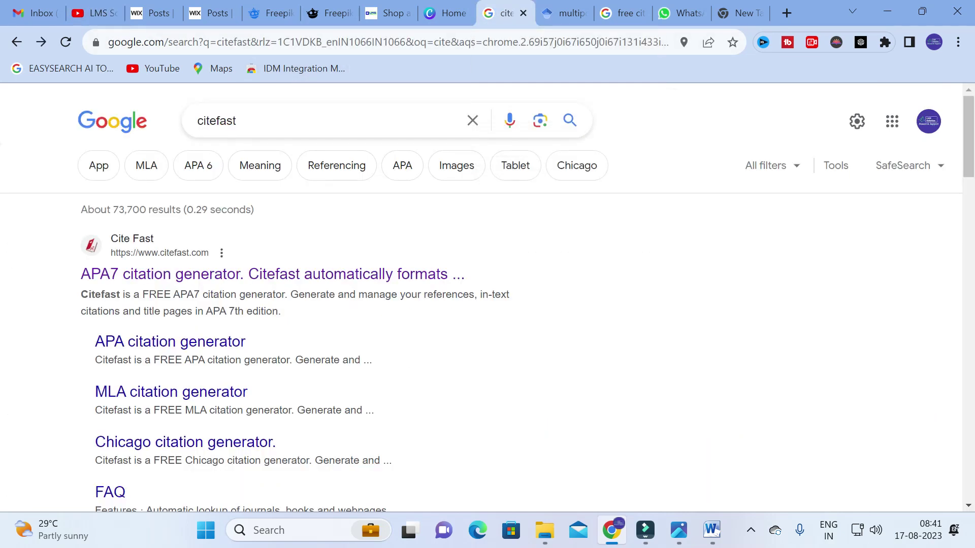
{"action": "scroll", "coordinate": [147, 254], "scroll_direction": "down", "scroll_amount": 1}
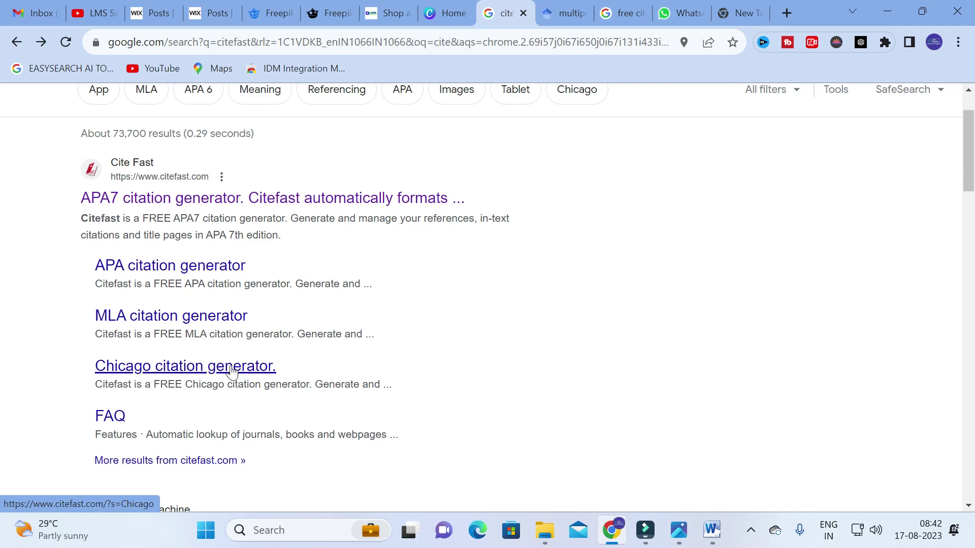
{"action": "left_click", "coordinate": [679, 531]}
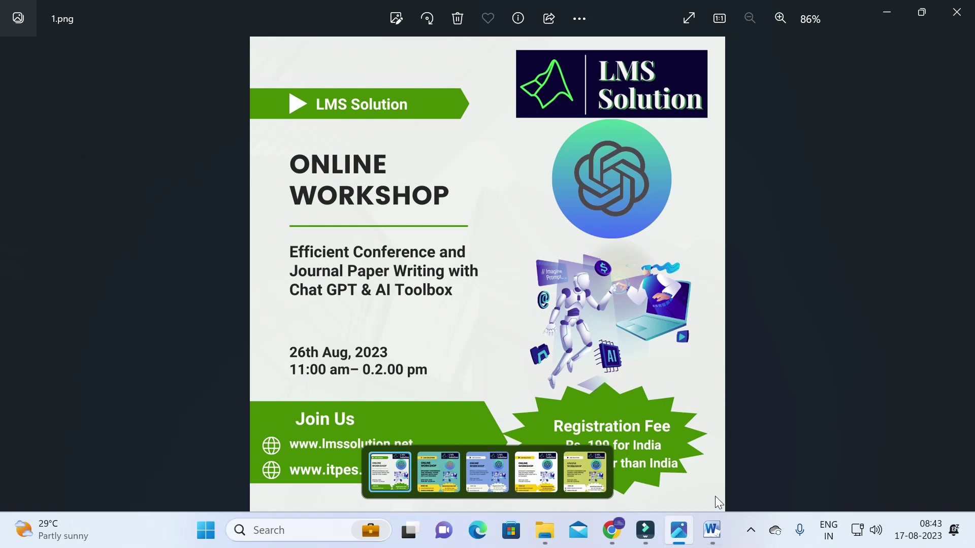
{"action": "left_click", "coordinate": [886, 12]}
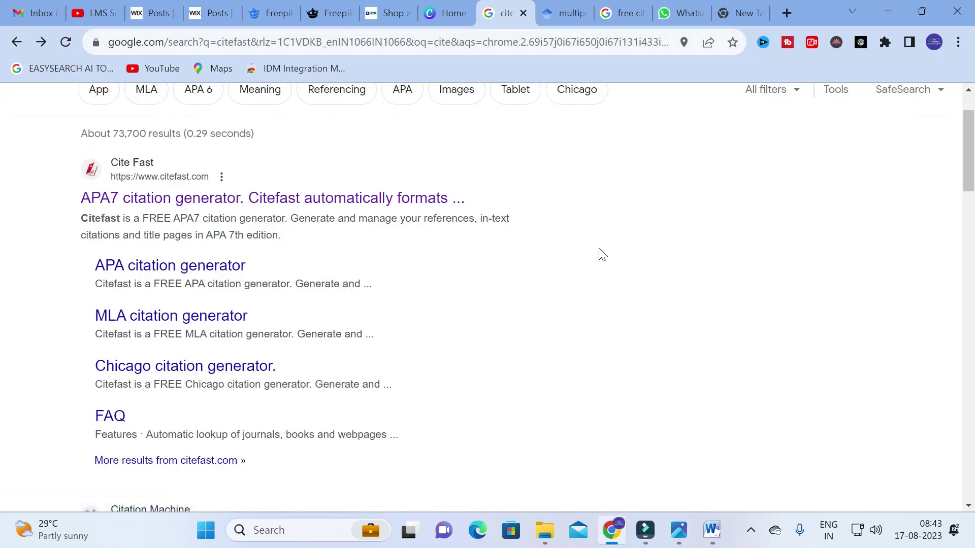
{"action": "left_click", "coordinate": [203, 199]}
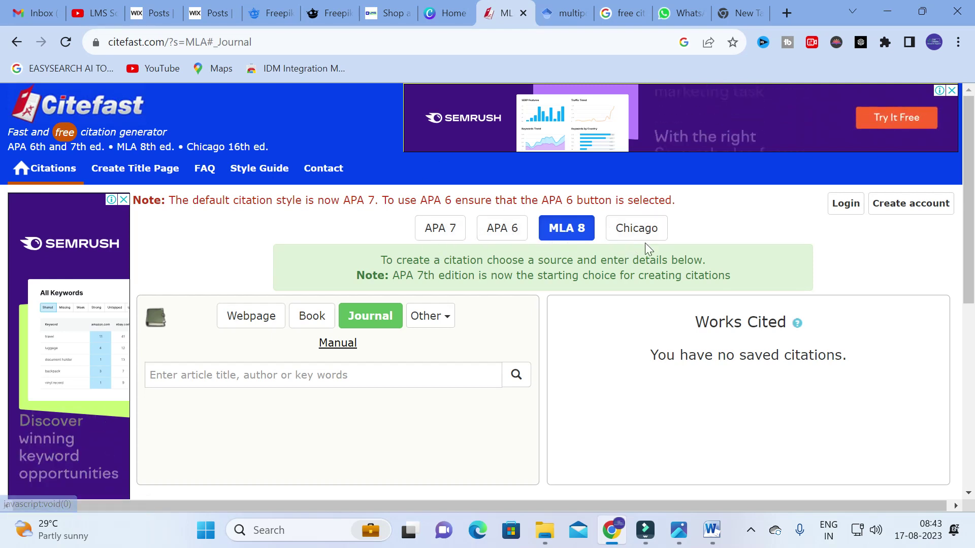
Examine the citation entry forms for Webpage, Book and Journal sources and the list of other source types.
{"action": "scroll", "coordinate": [457, 259], "scroll_direction": "down", "scroll_amount": 1}
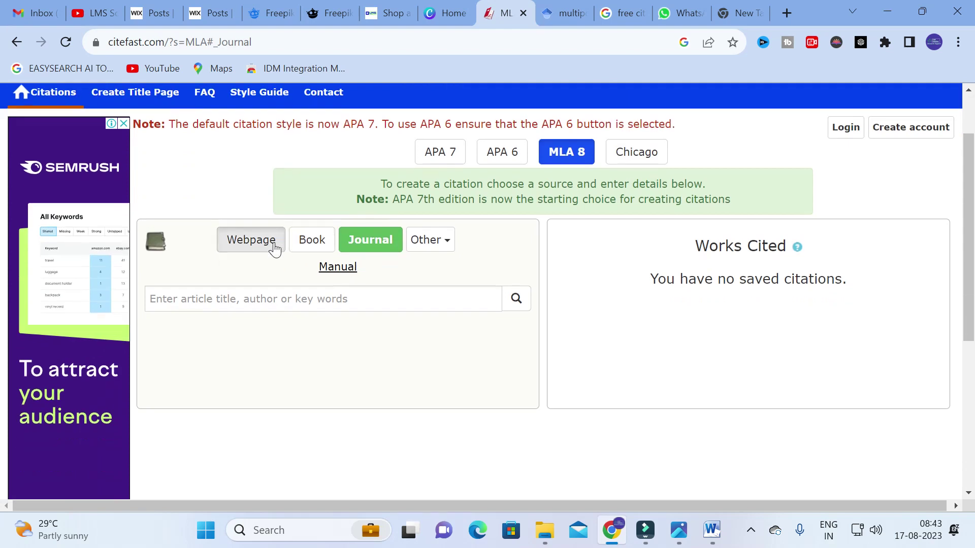
{"action": "left_click", "coordinate": [275, 249]}
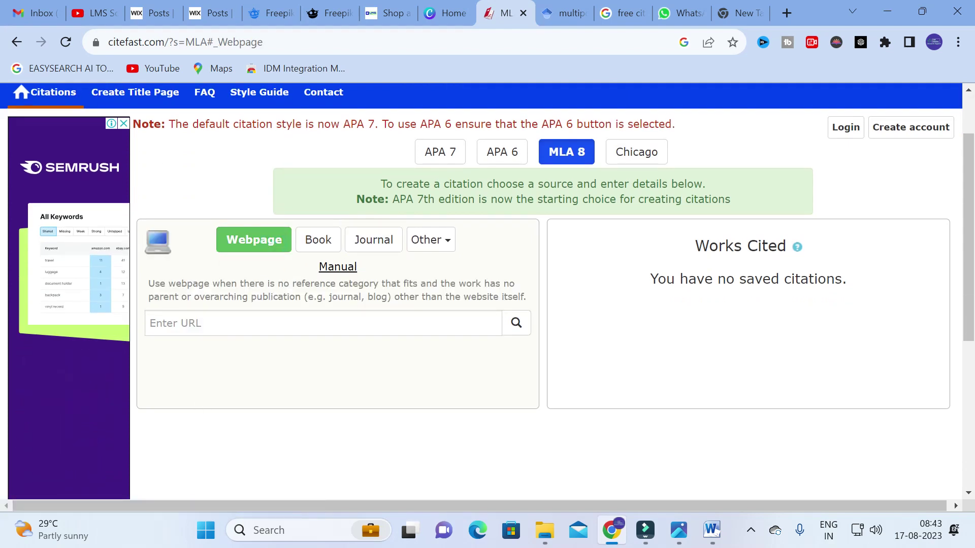
{"action": "left_click", "coordinate": [218, 324]}
{"action": "left_click", "coordinate": [170, 383]}
{"action": "left_click", "coordinate": [325, 246]}
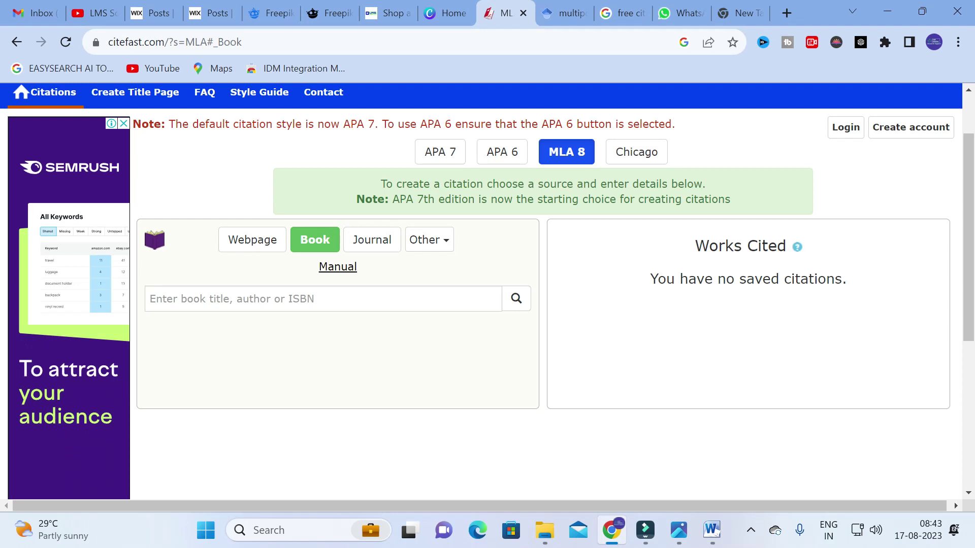
{"action": "left_click", "coordinate": [370, 241]}
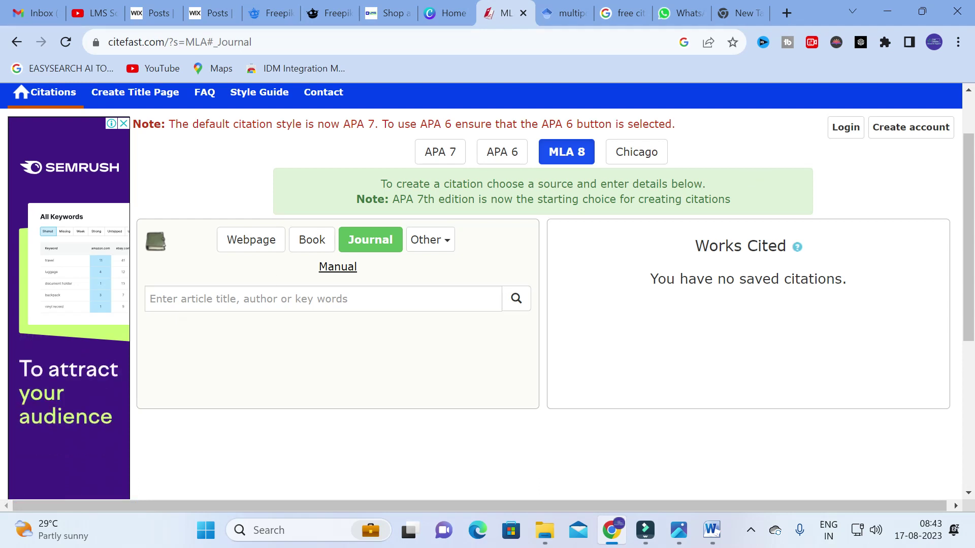
{"action": "left_click", "coordinate": [439, 242]}
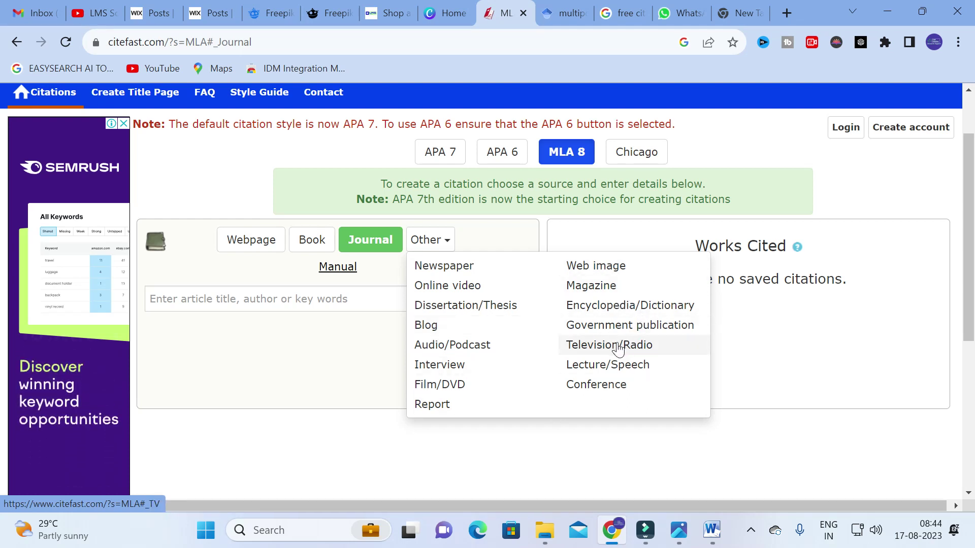
{"action": "key", "text": "Escape"}
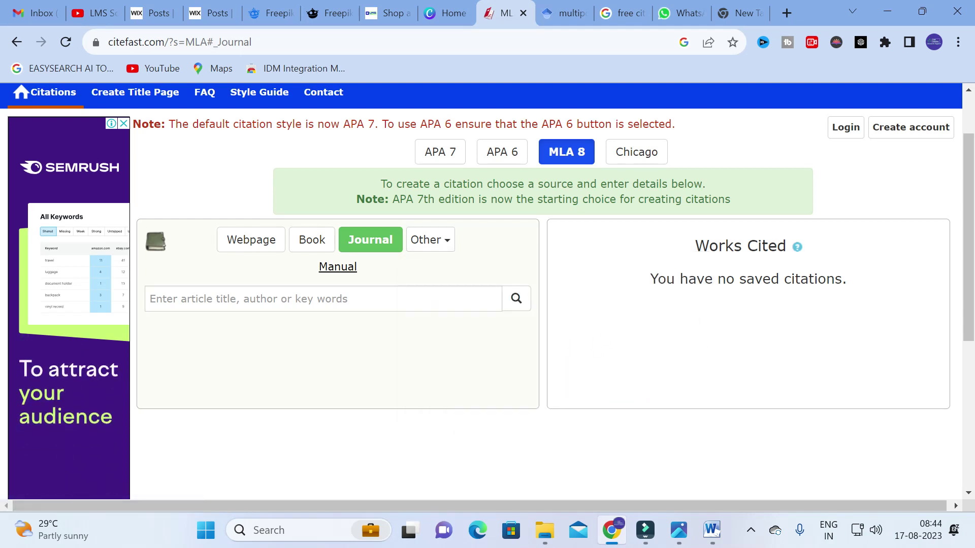
Search Chicago-style journal sources for "Review of multiport converters for solar and energy storage integration".
{"action": "left_click", "coordinate": [337, 296]}
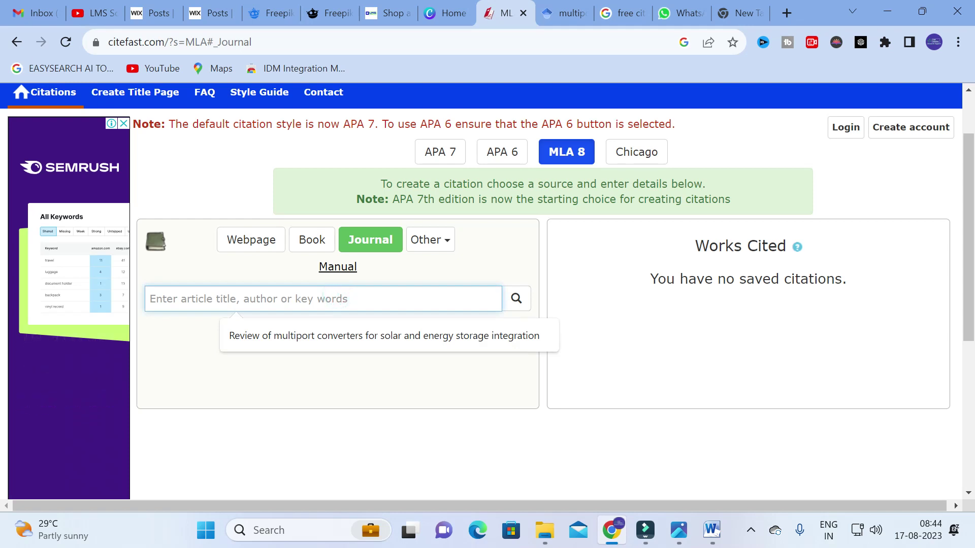
{"action": "left_click", "coordinate": [329, 337]}
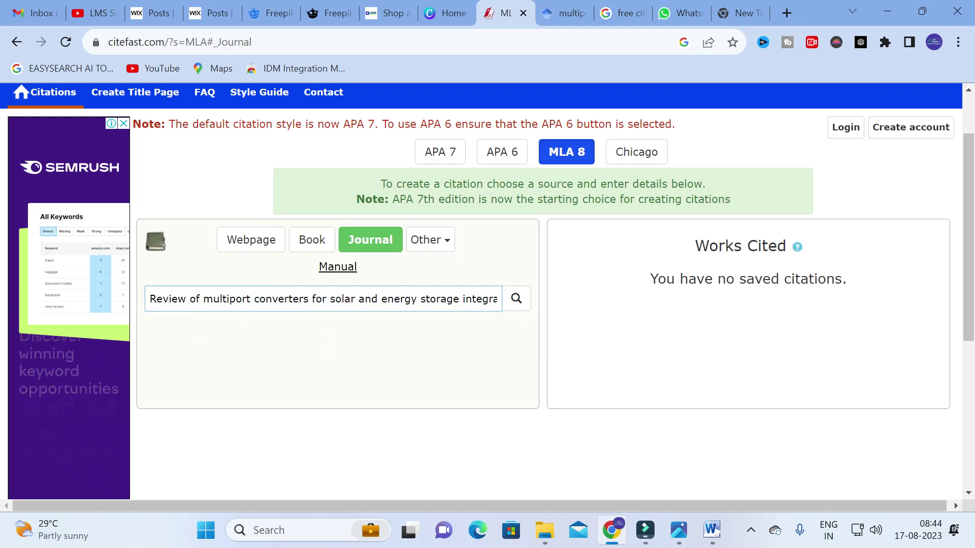
{"action": "left_click", "coordinate": [642, 154]}
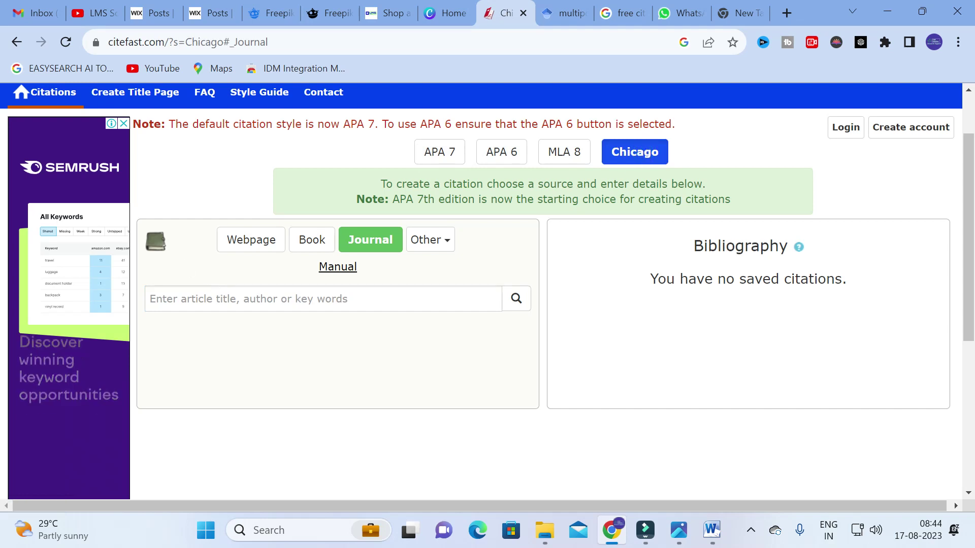
{"action": "left_click", "coordinate": [207, 290]}
{"action": "left_click", "coordinate": [284, 338]}
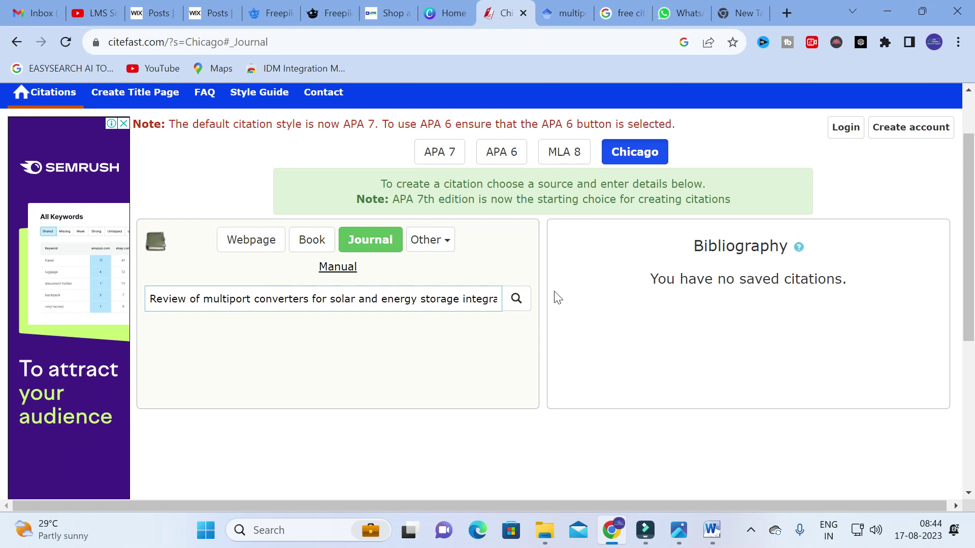
{"action": "left_click", "coordinate": [518, 299]}
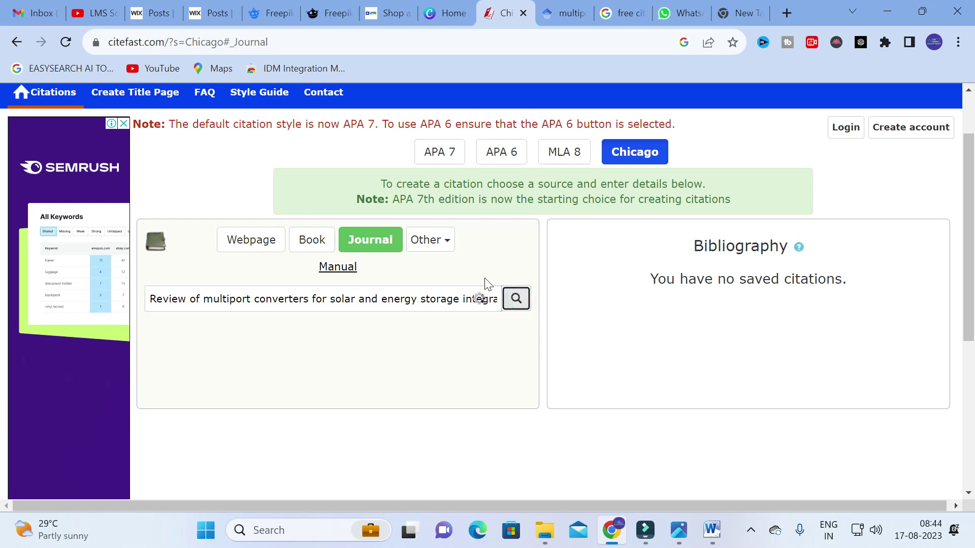
Choose the 2019 IEEE Transactions on Power Electronics article matching the searched title as the journal source.
{"action": "scroll", "coordinate": [356, 311], "scroll_direction": "down", "scroll_amount": 1}
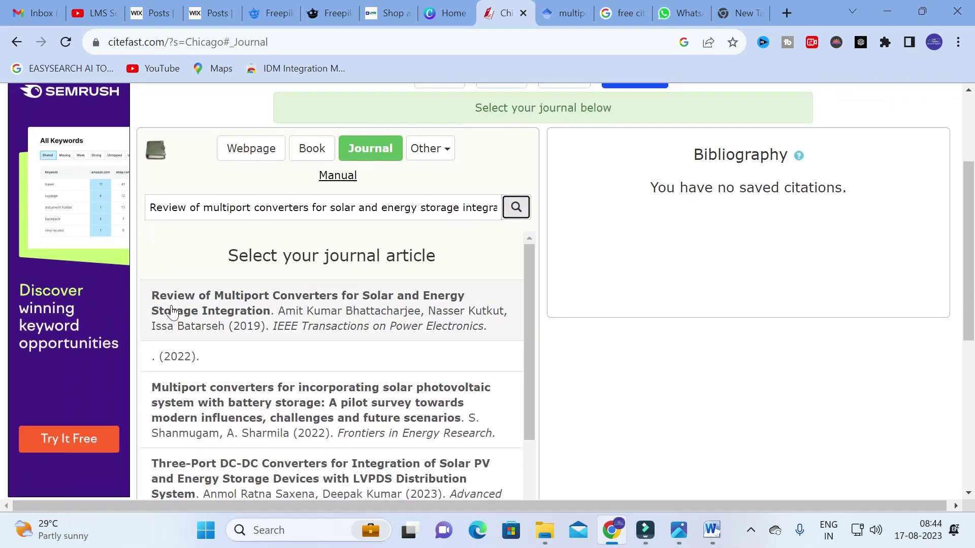
{"action": "scroll", "coordinate": [231, 315], "scroll_direction": "down", "scroll_amount": 2}
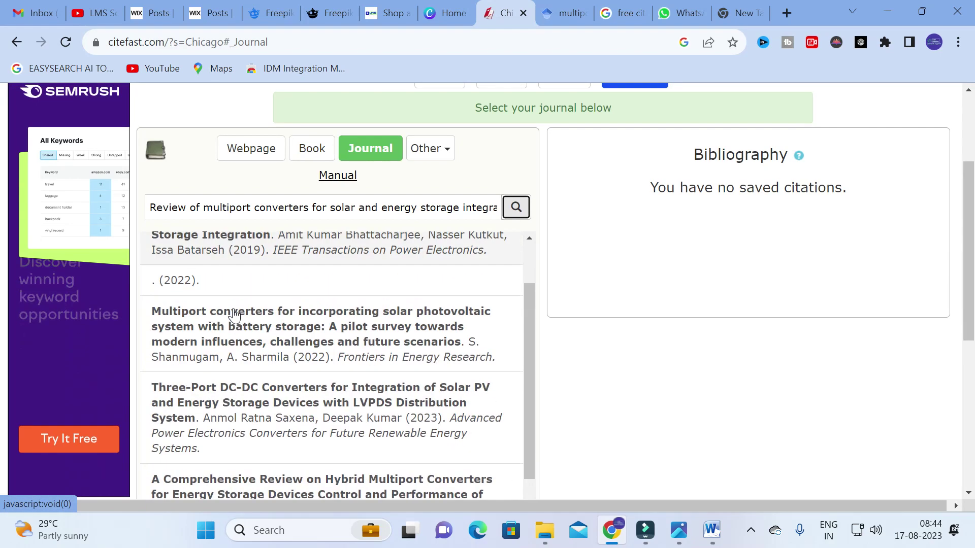
{"action": "scroll", "coordinate": [237, 396], "scroll_direction": "up", "scroll_amount": 1}
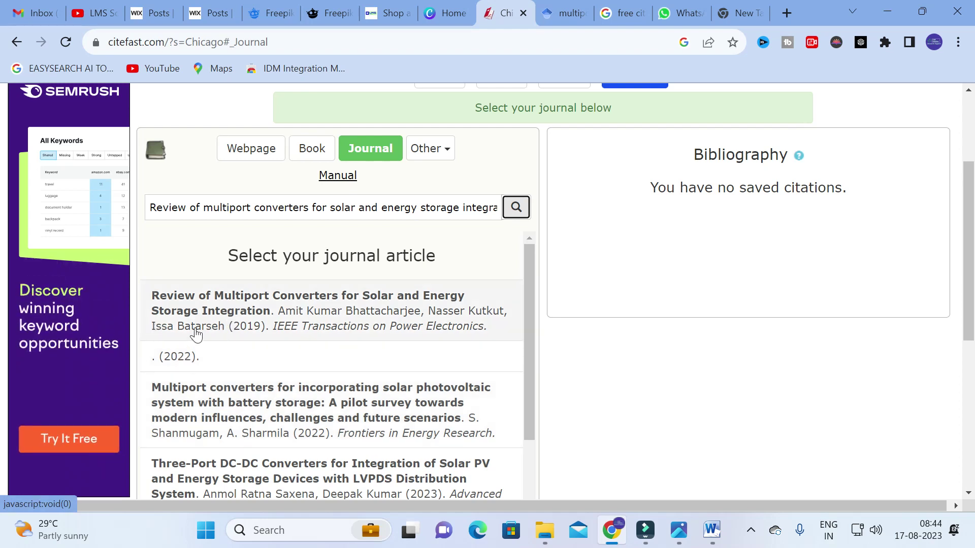
{"action": "left_click", "coordinate": [217, 296]}
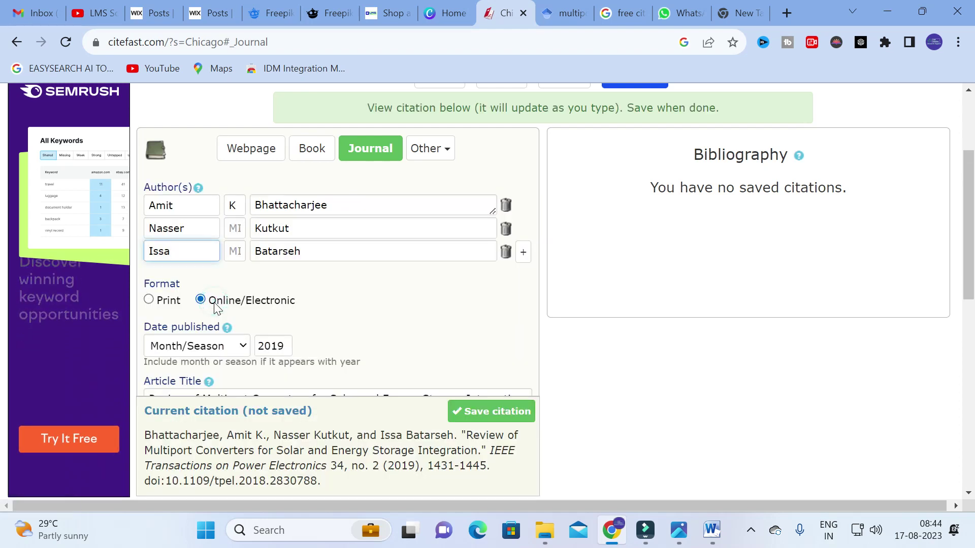
Review the article's pre-filled author, date, volume, page and DOI details and save the citation to the bibliography.
{"action": "scroll", "coordinate": [381, 315], "scroll_direction": "down", "scroll_amount": 2}
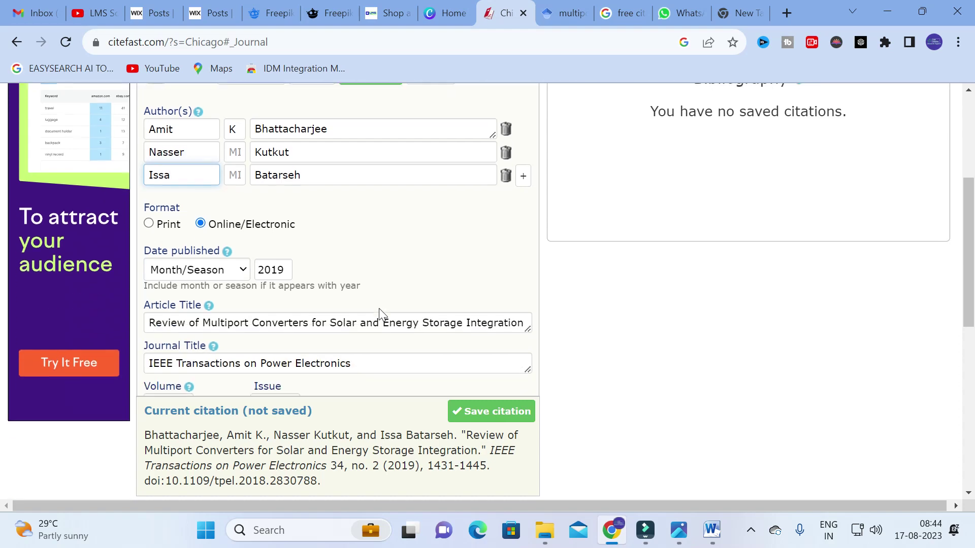
{"action": "scroll", "coordinate": [398, 276], "scroll_direction": "down", "scroll_amount": 2}
{"action": "scroll", "coordinate": [394, 277], "scroll_direction": "up", "scroll_amount": 5}
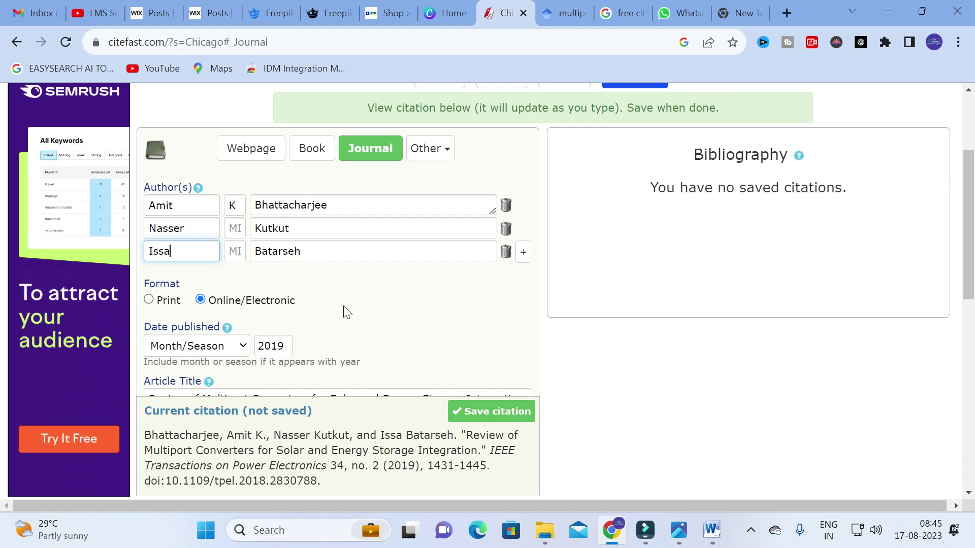
{"action": "scroll", "coordinate": [345, 311], "scroll_direction": "down", "scroll_amount": 5}
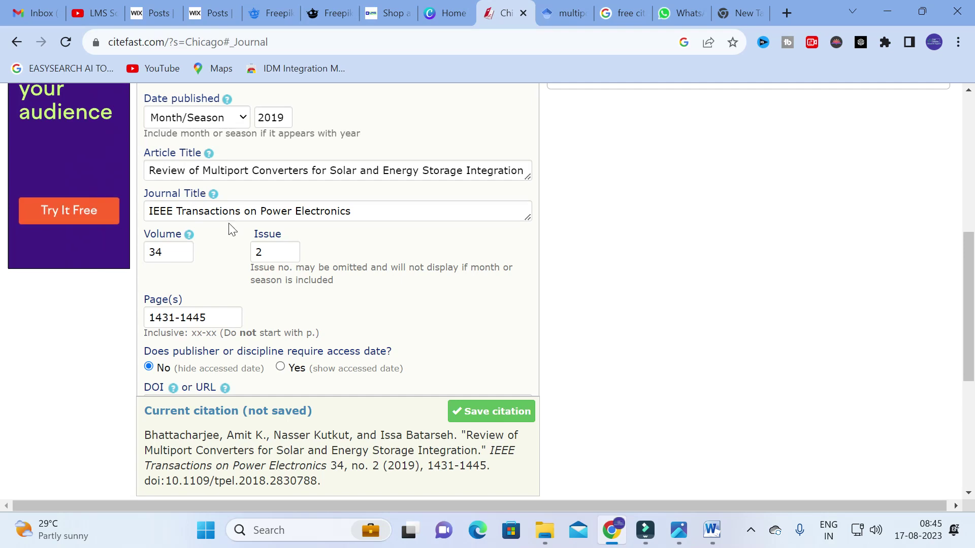
{"action": "scroll", "coordinate": [232, 229], "scroll_direction": "down", "scroll_amount": 2}
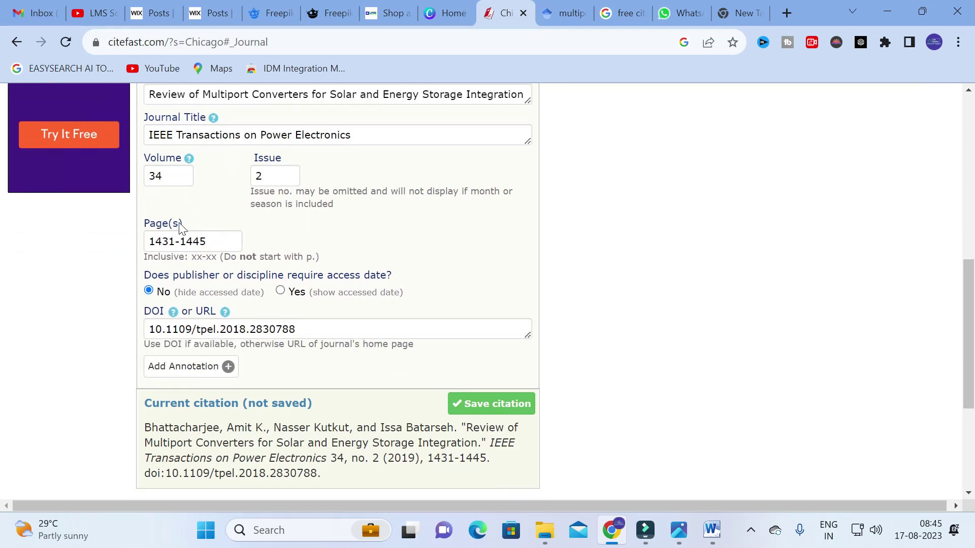
{"action": "scroll", "coordinate": [181, 227], "scroll_direction": "down", "scroll_amount": 3}
{"action": "scroll", "coordinate": [196, 295], "scroll_direction": "up", "scroll_amount": 3}
{"action": "scroll", "coordinate": [336, 290], "scroll_direction": "down", "scroll_amount": 2}
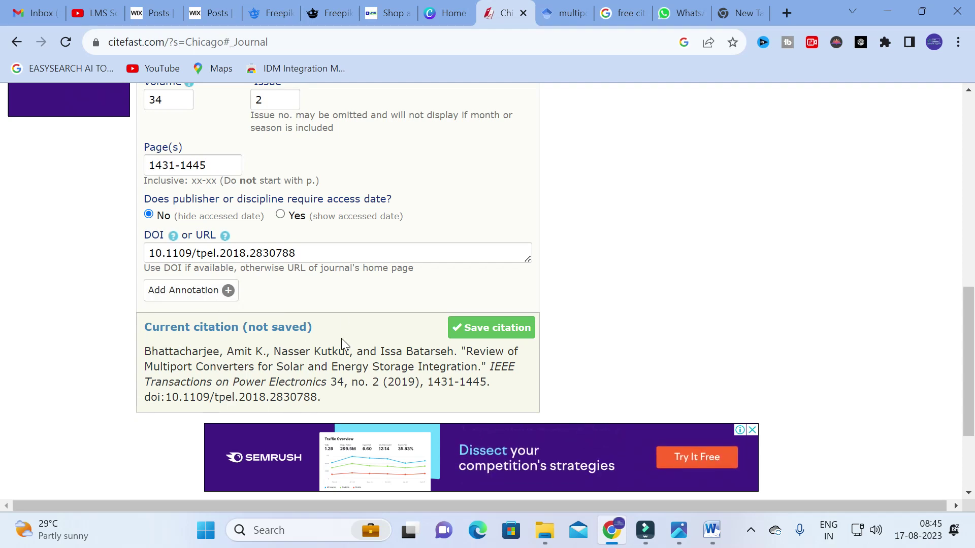
{"action": "left_click", "coordinate": [482, 329]}
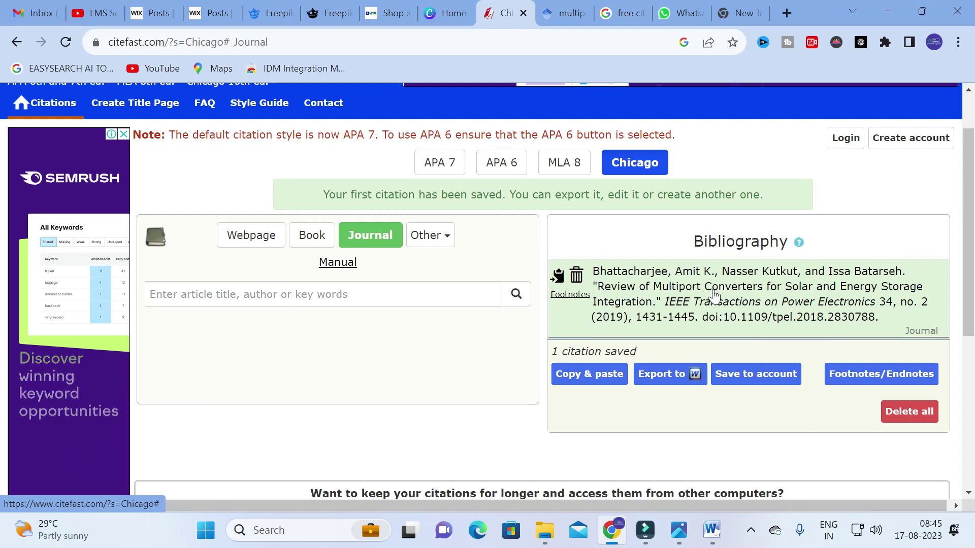
Open the saved bibliography for copying and copy the full text of the article's citation.
{"action": "left_click", "coordinate": [588, 376]}
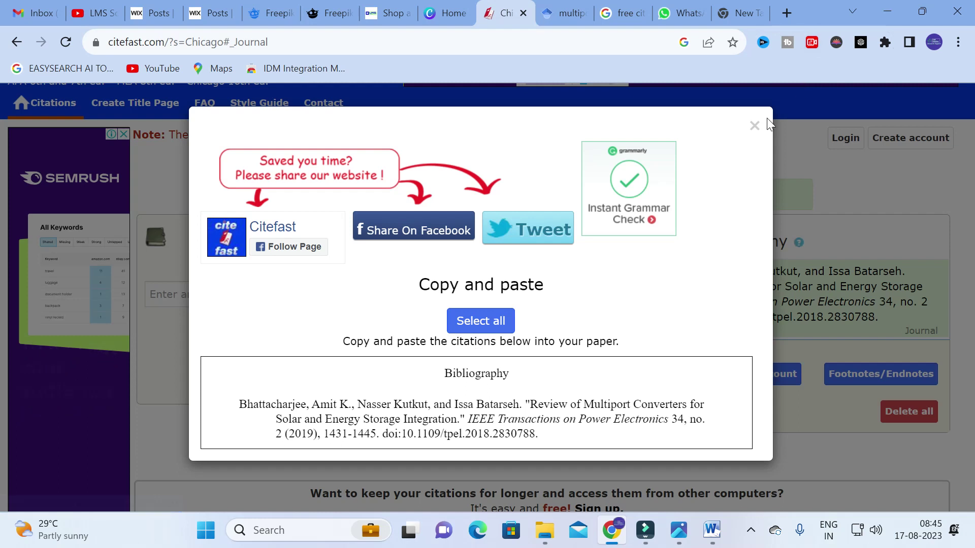
{"action": "left_click", "coordinate": [750, 133]}
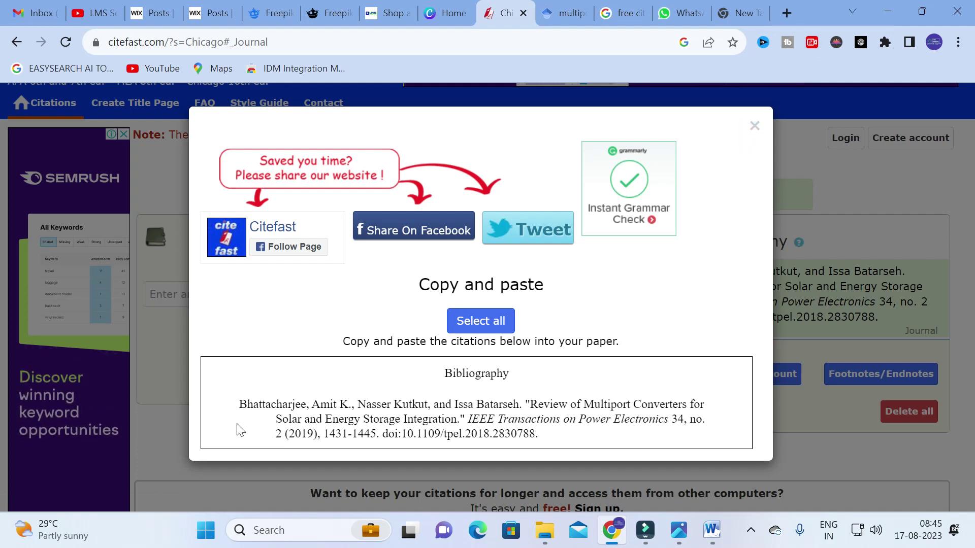
{"action": "left_click_drag", "start_coordinate": [239, 401], "coordinate": [583, 444]}
{"action": "key", "text": "ctrl+c"}
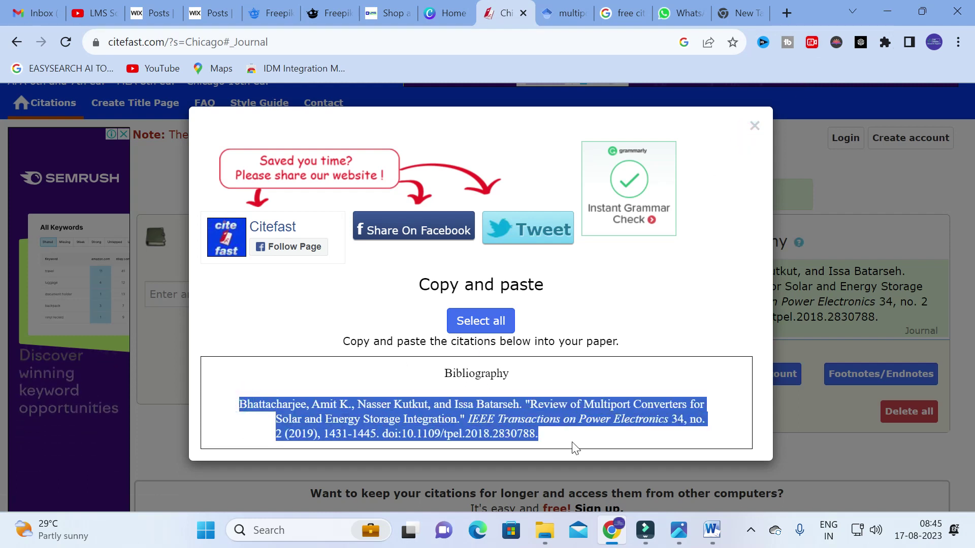
Paste the copied citation into a new blank Word document, and return to the Citefast bibliography in the browser.
{"action": "left_click", "coordinate": [712, 530]}
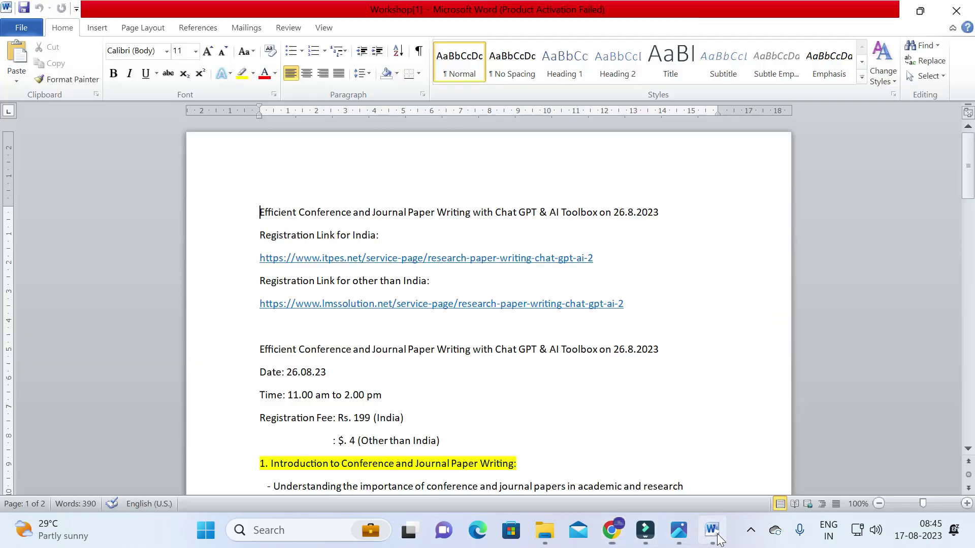
{"action": "left_click", "coordinate": [20, 26]}
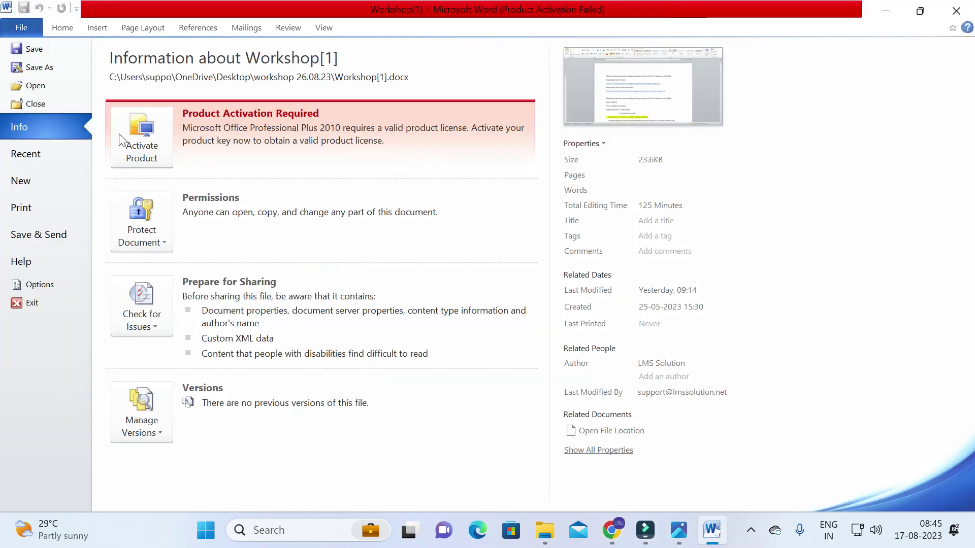
{"action": "left_click", "coordinate": [35, 178]}
{"action": "left_click", "coordinate": [752, 364]}
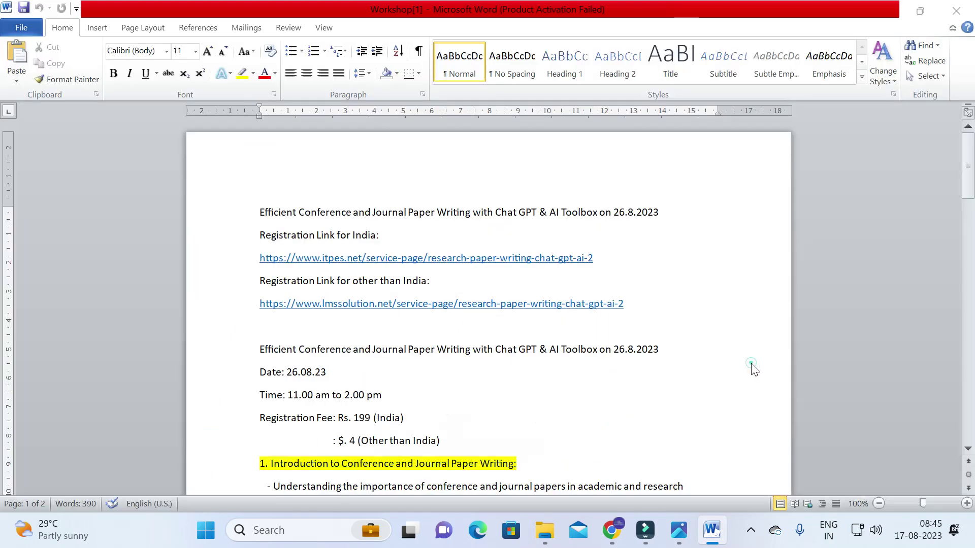
{"action": "key", "text": "ctrl+v"}
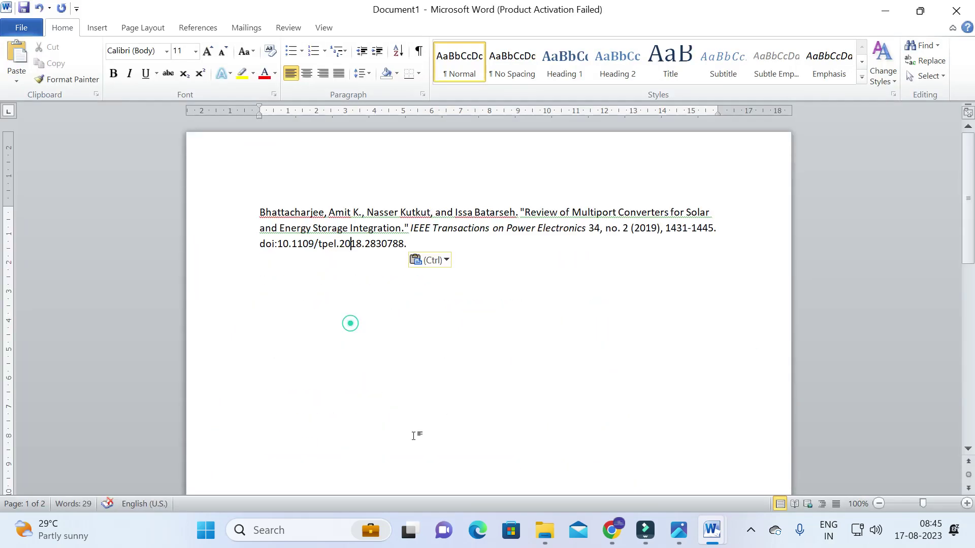
{"action": "left_click", "coordinate": [609, 533]}
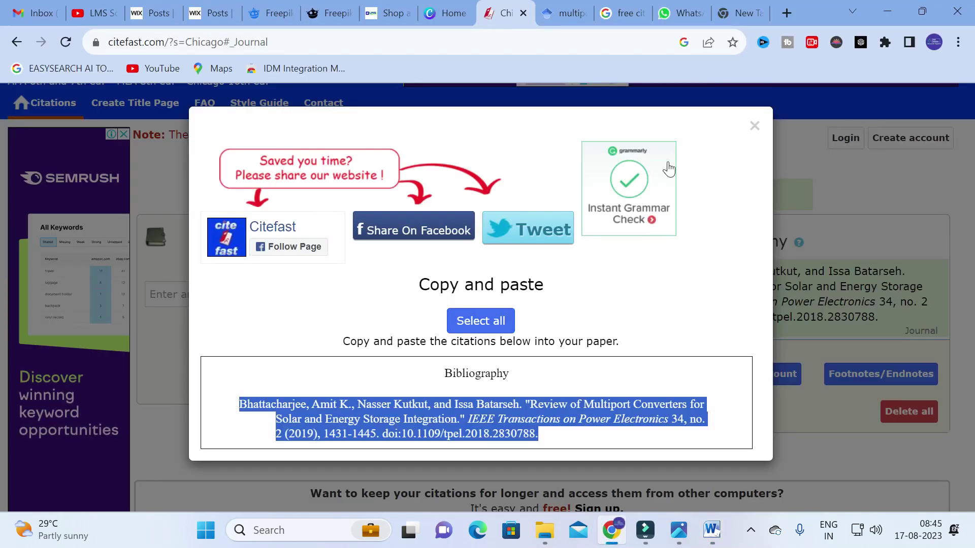
{"action": "left_click", "coordinate": [755, 126]}
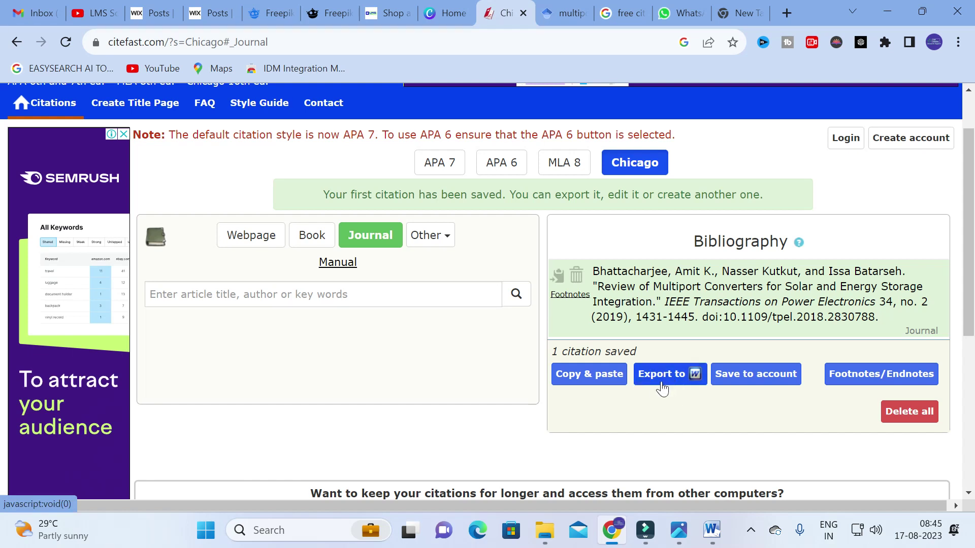
Export the Chicago bibliography to a Word file, view the downloaded bibliography.doc, and return to the Citefast page in the browser.
{"action": "left_click", "coordinate": [690, 378]}
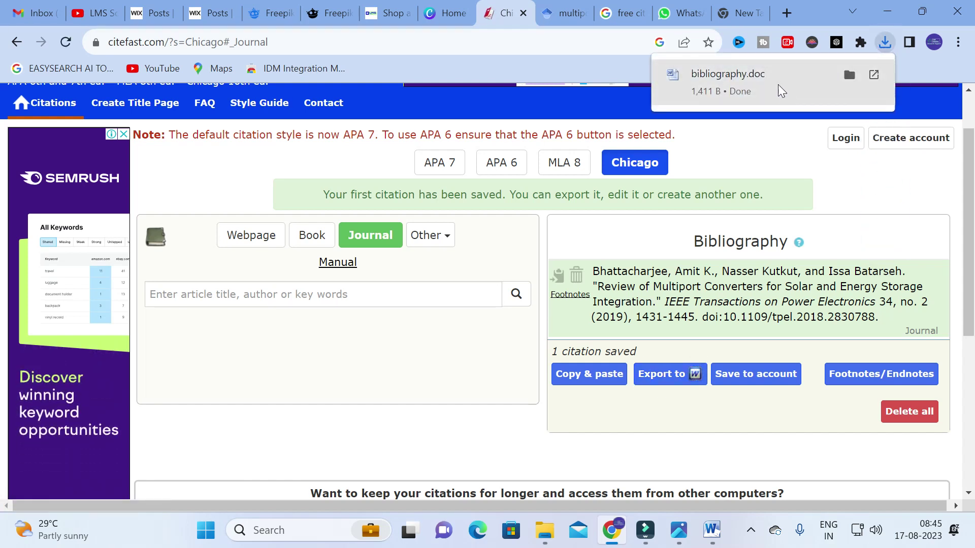
{"action": "left_click", "coordinate": [761, 77]}
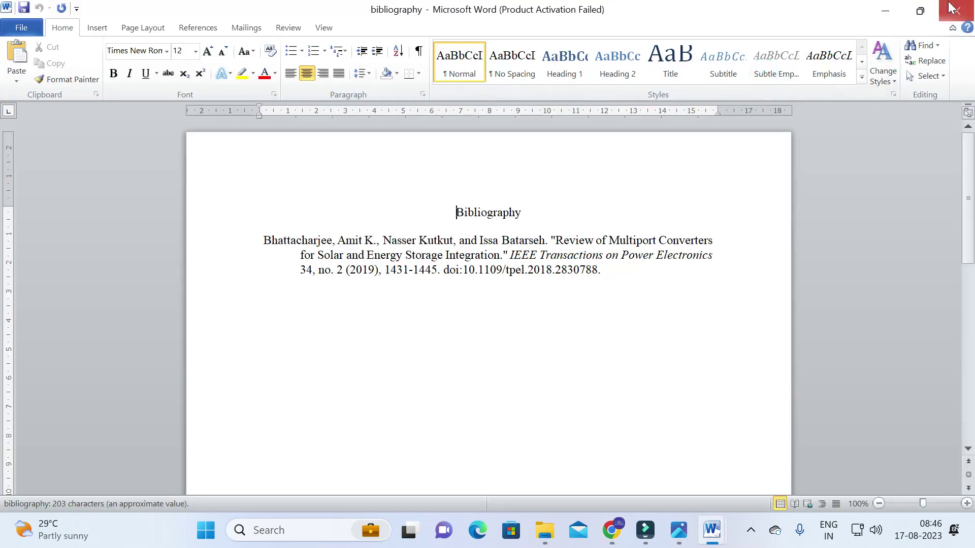
{"action": "left_click", "coordinate": [885, 11]}
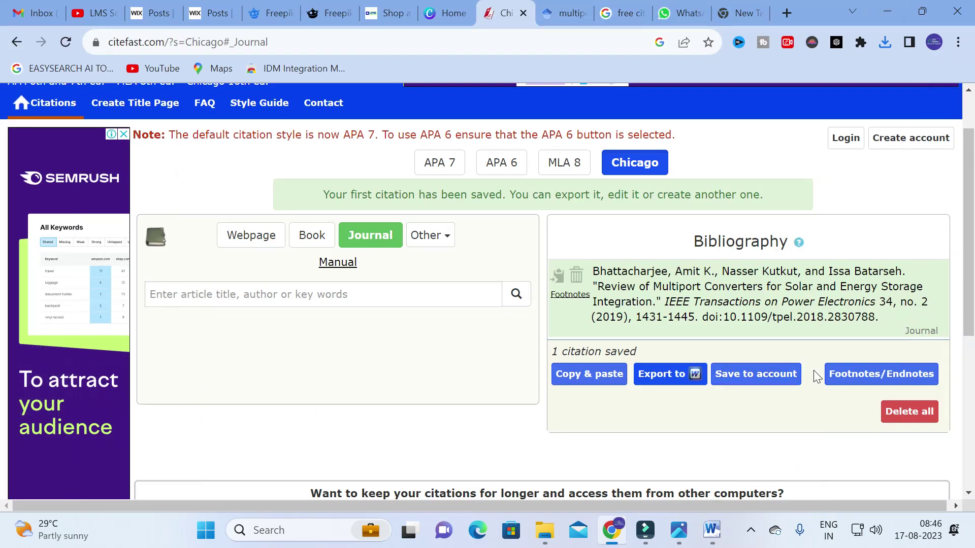
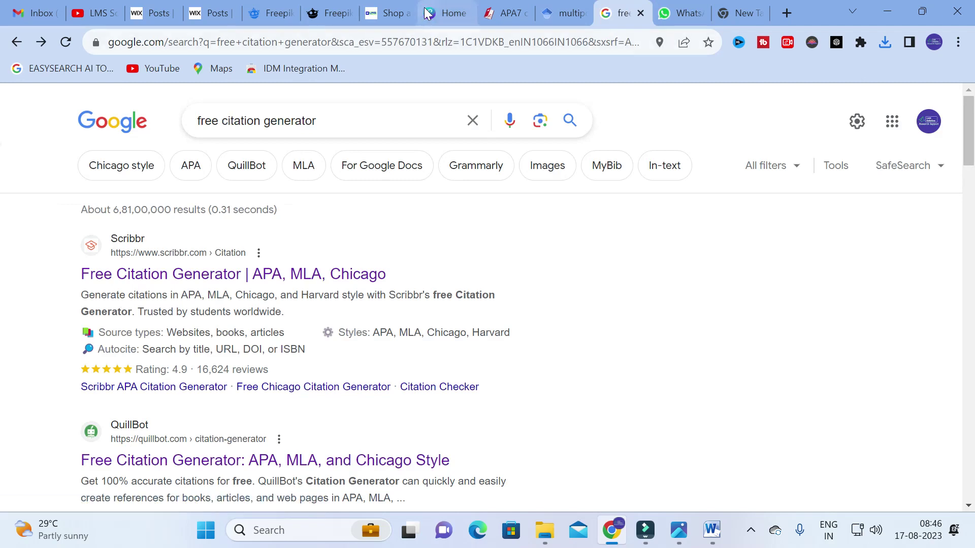
Copy the article title "Review of multiport converters for solar and energy storage integration" from the Google Scholar results.
{"action": "left_click", "coordinate": [697, 11]}
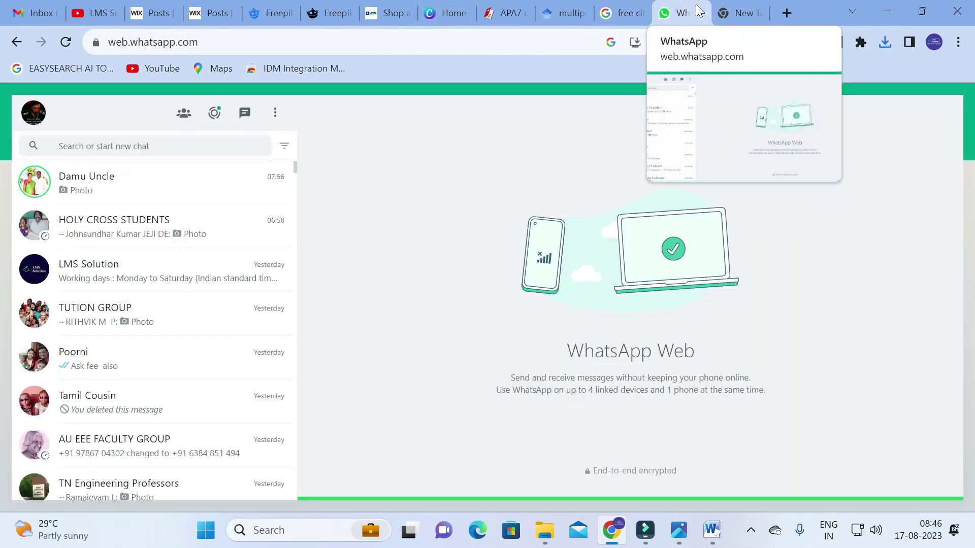
{"action": "left_click", "coordinate": [566, 12]}
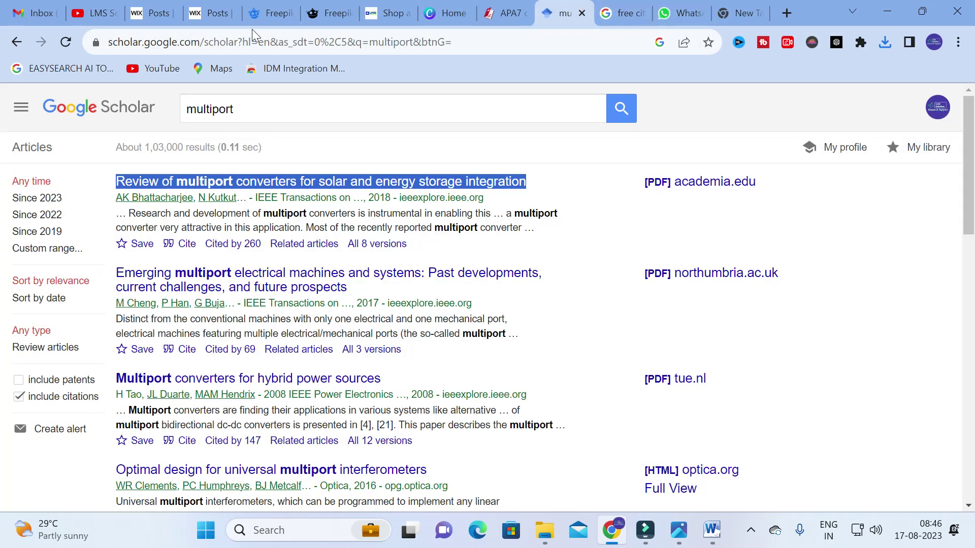
{"action": "left_click_drag", "start_coordinate": [115, 181], "coordinate": [573, 184]}
{"action": "key", "text": "ctrl+c"}
Search Citefast's APA 7 journal sources for the copied article title.
{"action": "left_click", "coordinate": [508, 13]}
{"action": "left_click", "coordinate": [168, 295]}
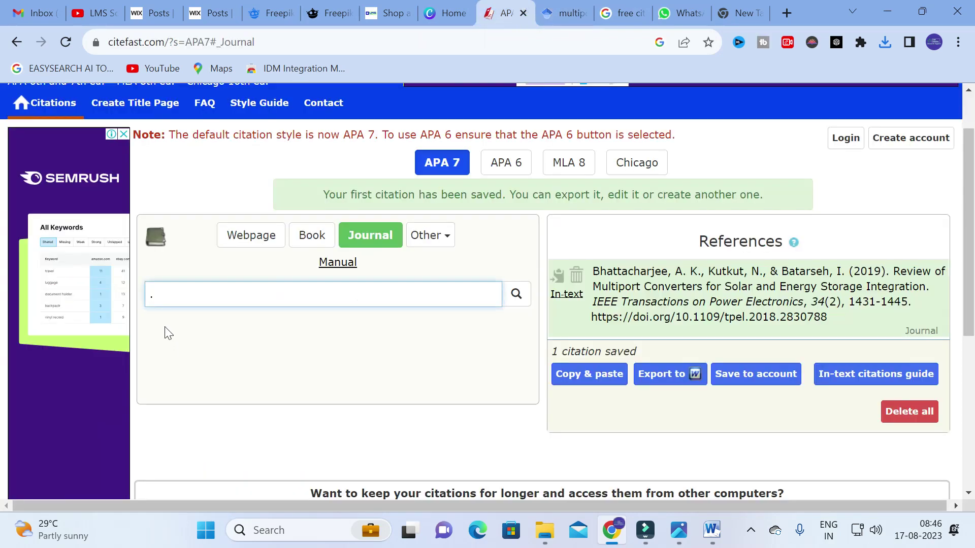
{"action": "key", "text": "ctrl+v"}
{"action": "left_click", "coordinate": [518, 296]}
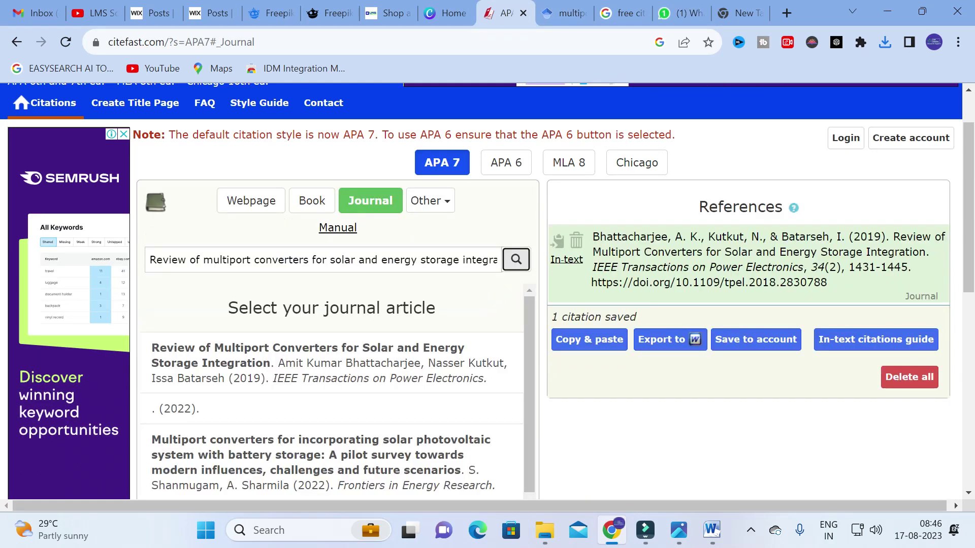
Choose the 2019 IEEE Transactions on Power Electronics article, review its pre-filled details and save the APA 7 citation to the references.
{"action": "scroll", "coordinate": [283, 320], "scroll_direction": "down", "scroll_amount": 1}
{"action": "scroll", "coordinate": [246, 337], "scroll_direction": "up", "scroll_amount": 1}
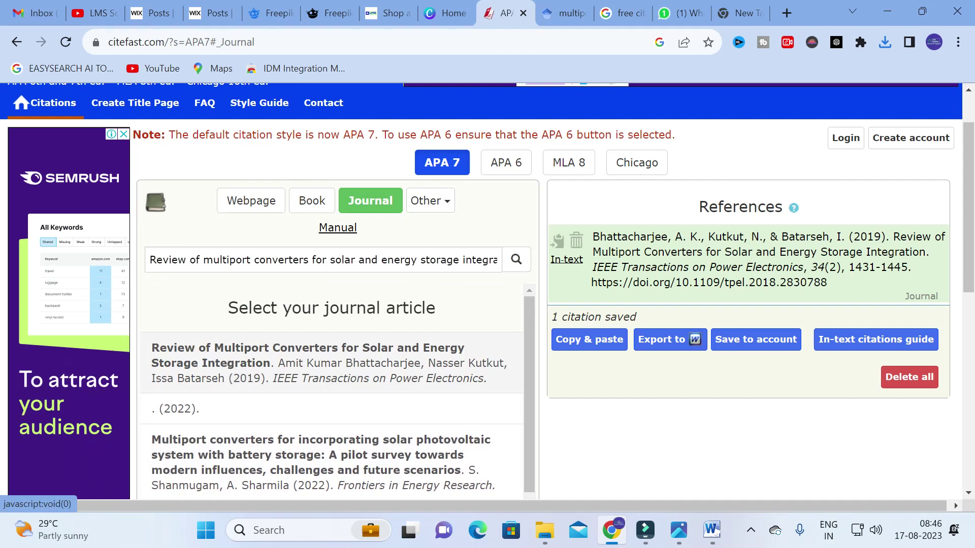
{"action": "left_click", "coordinate": [223, 360]}
{"action": "scroll", "coordinate": [224, 360], "scroll_direction": "down", "scroll_amount": 5}
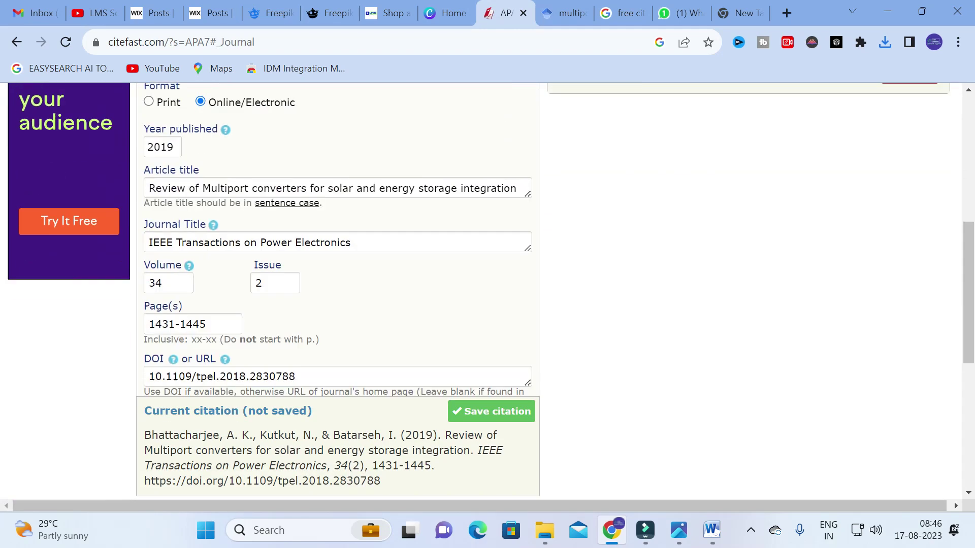
{"action": "scroll", "coordinate": [228, 352], "scroll_direction": "down", "scroll_amount": 6}
{"action": "scroll", "coordinate": [244, 323], "scroll_direction": "up", "scroll_amount": 4}
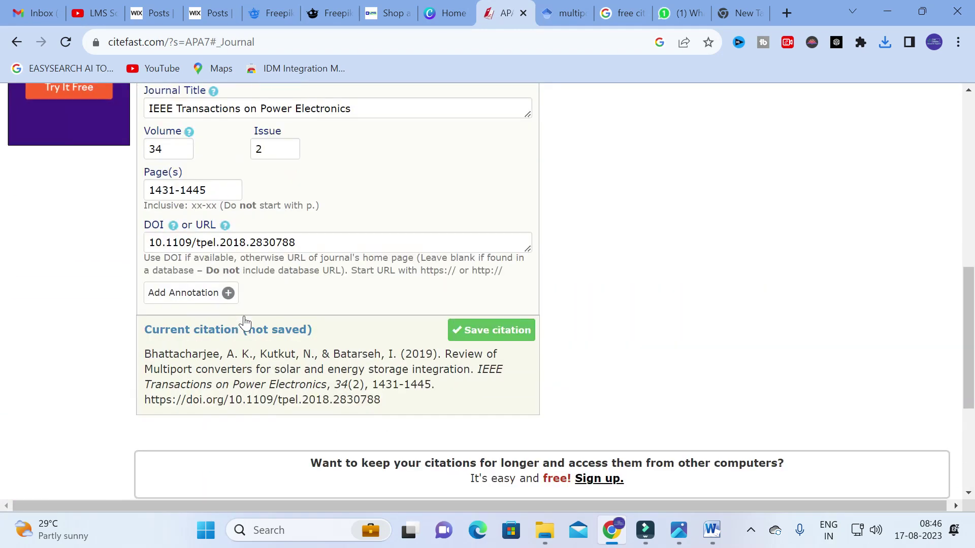
{"action": "left_click", "coordinate": [500, 334]}
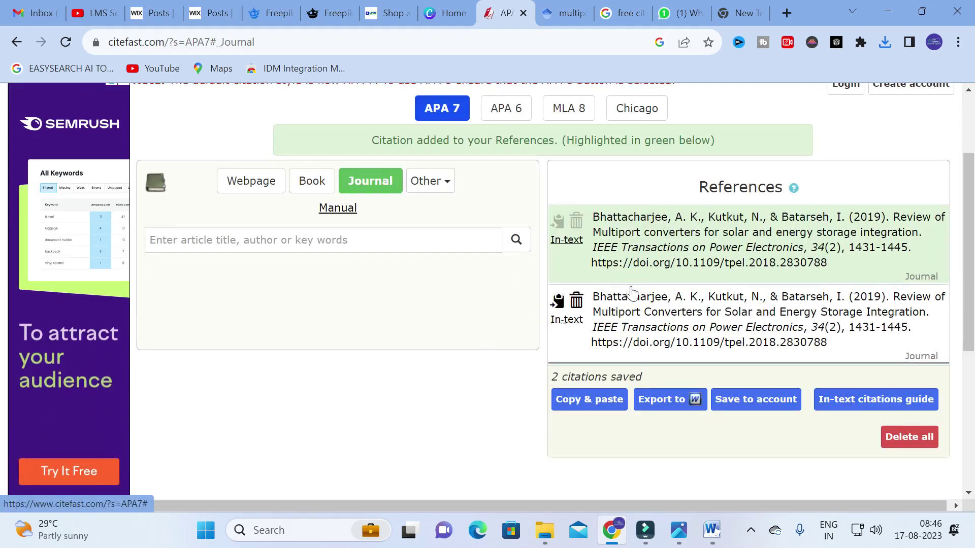
Examine Citefast's other source types and the saved APA 7 references with their copy and export options.
{"action": "left_click", "coordinate": [576, 300]}
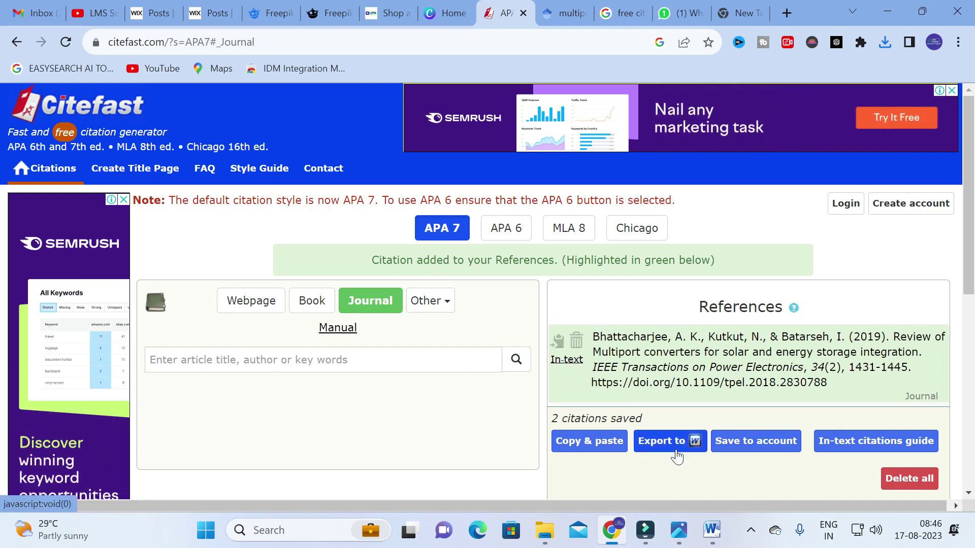
{"action": "left_click", "coordinate": [449, 307]}
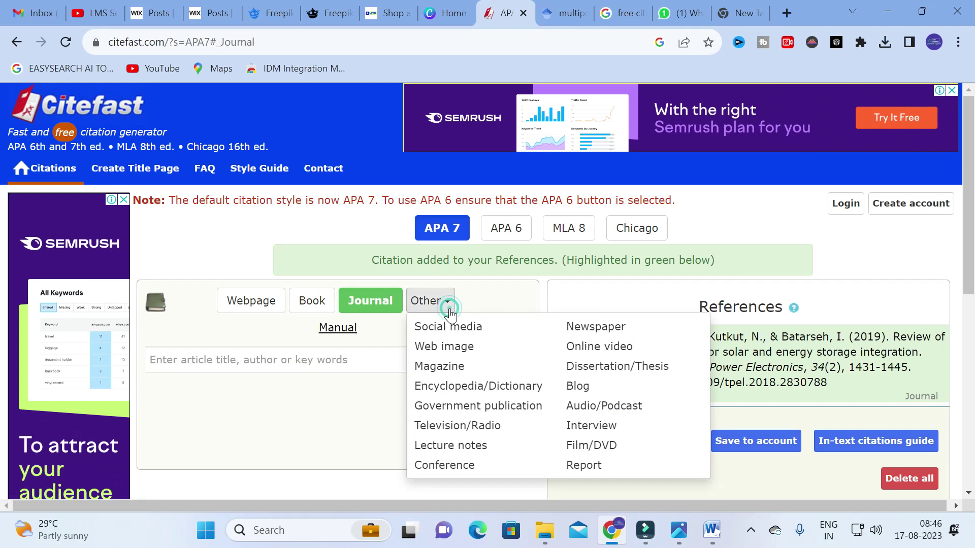
{"action": "left_click", "coordinate": [202, 330]}
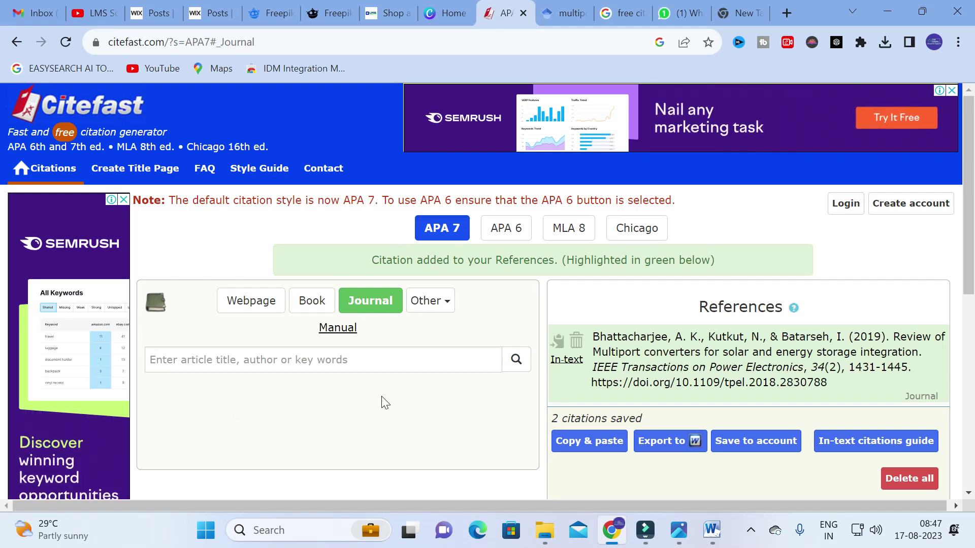
{"action": "scroll", "coordinate": [383, 403], "scroll_direction": "down", "scroll_amount": 5}
{"action": "scroll", "coordinate": [376, 403], "scroll_direction": "up", "scroll_amount": 3}
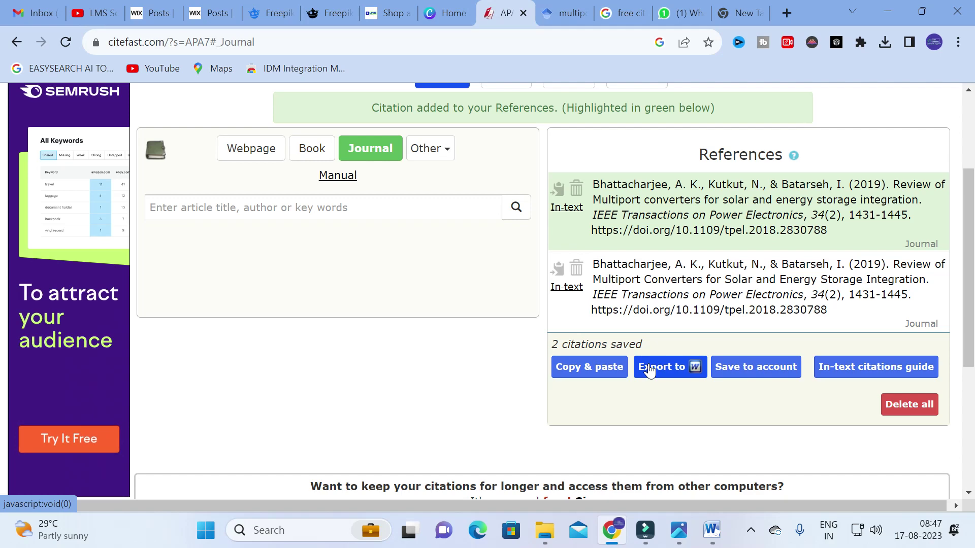
{"action": "scroll", "coordinate": [274, 280], "scroll_direction": "up", "scroll_amount": 3}
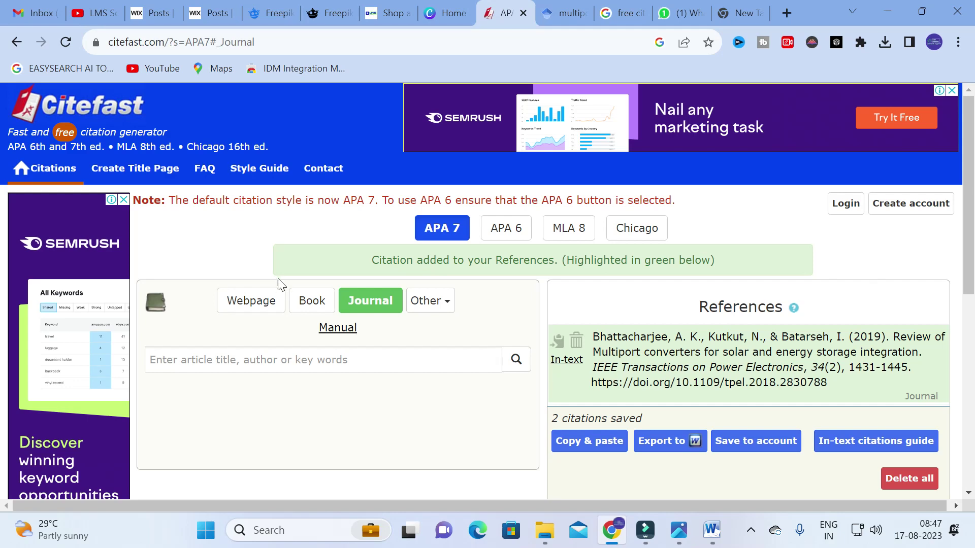
Open QuillBot's Citation Generator from the Google results for "free citation generator".
{"action": "left_click", "coordinate": [626, 11]}
{"action": "scroll", "coordinate": [147, 213], "scroll_direction": "down", "scroll_amount": 5}
{"action": "scroll", "coordinate": [148, 210], "scroll_direction": "up", "scroll_amount": 1}
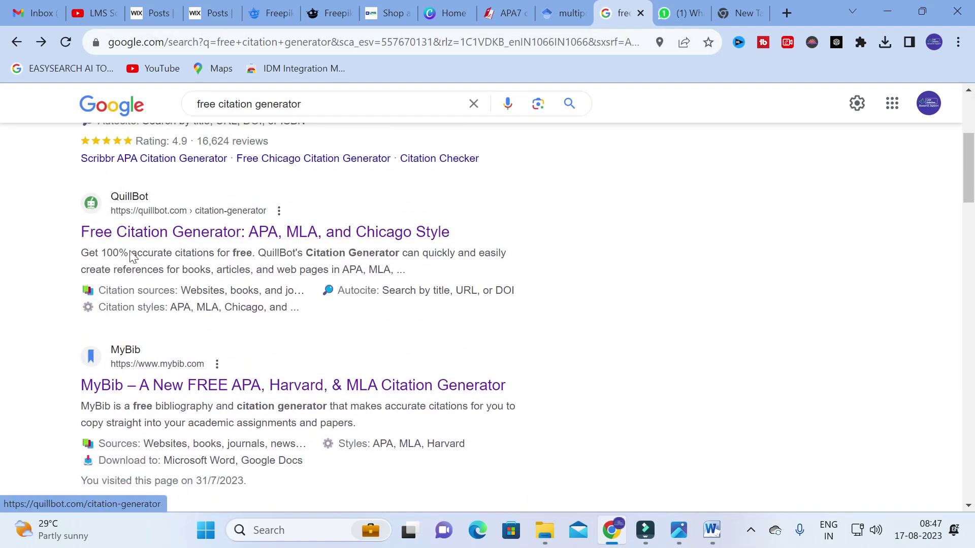
{"action": "left_click", "coordinate": [115, 243]}
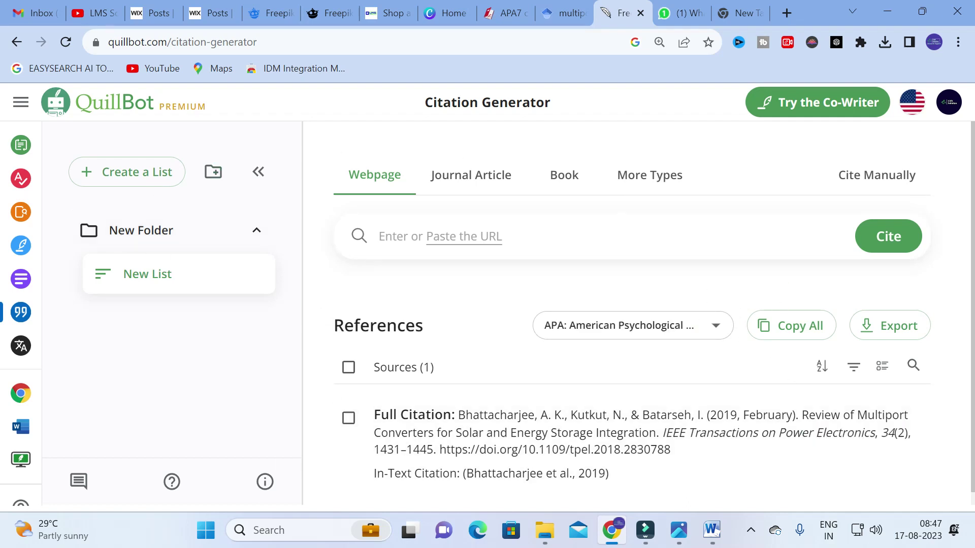
{"action": "left_click", "coordinate": [15, 48]}
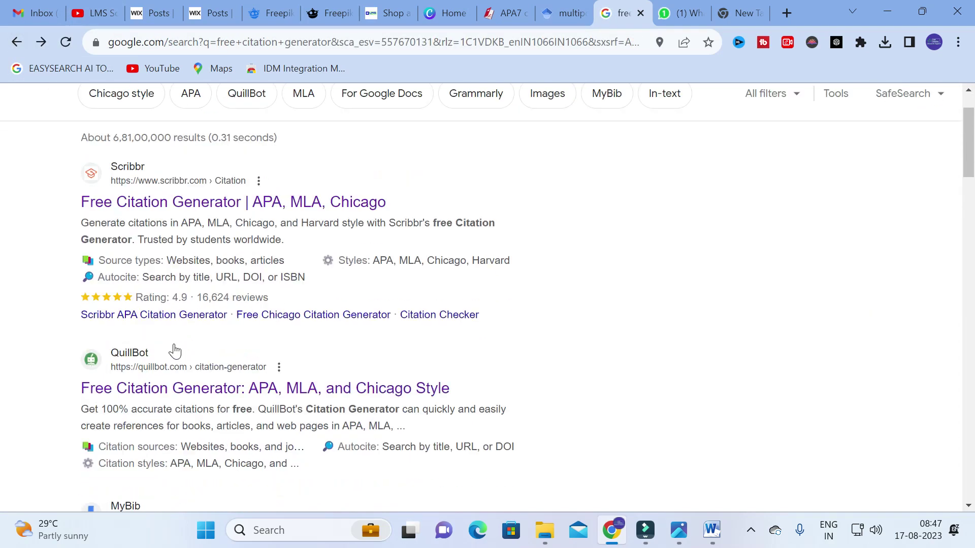
{"action": "scroll", "coordinate": [54, 283], "scroll_direction": "down", "scroll_amount": 2}
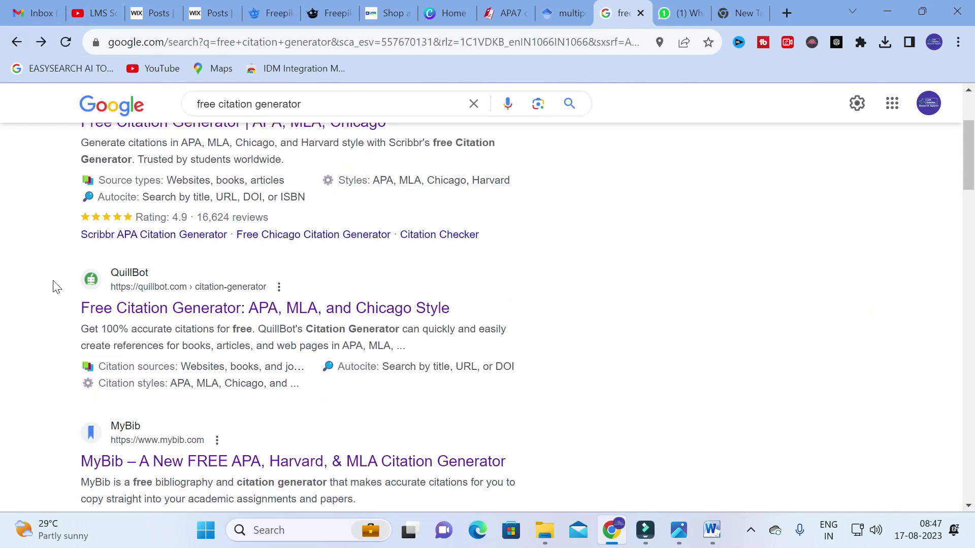
{"action": "left_click", "coordinate": [175, 319]}
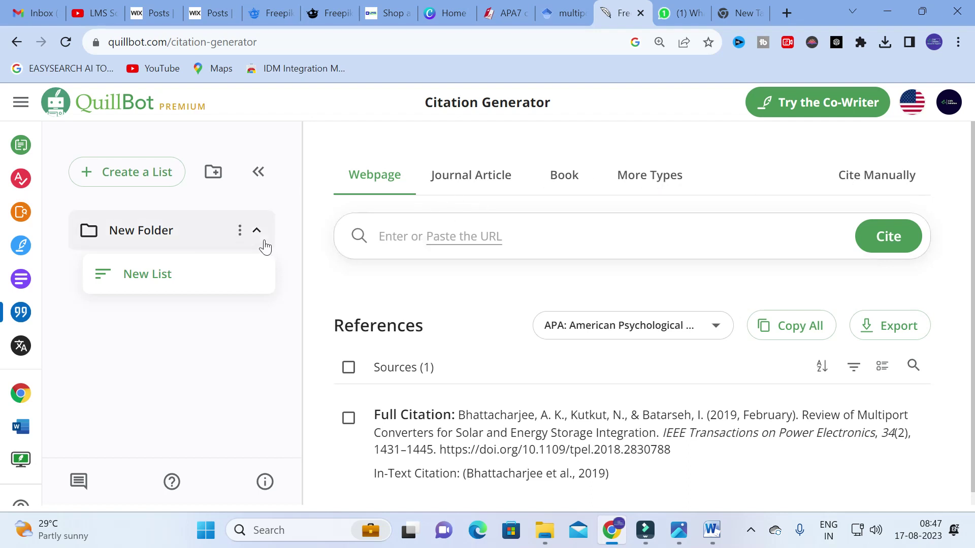
Search QuillBot's journal article sources for "Review of multiport converters for solar and energy storage integration".
{"action": "left_click", "coordinate": [455, 179]}
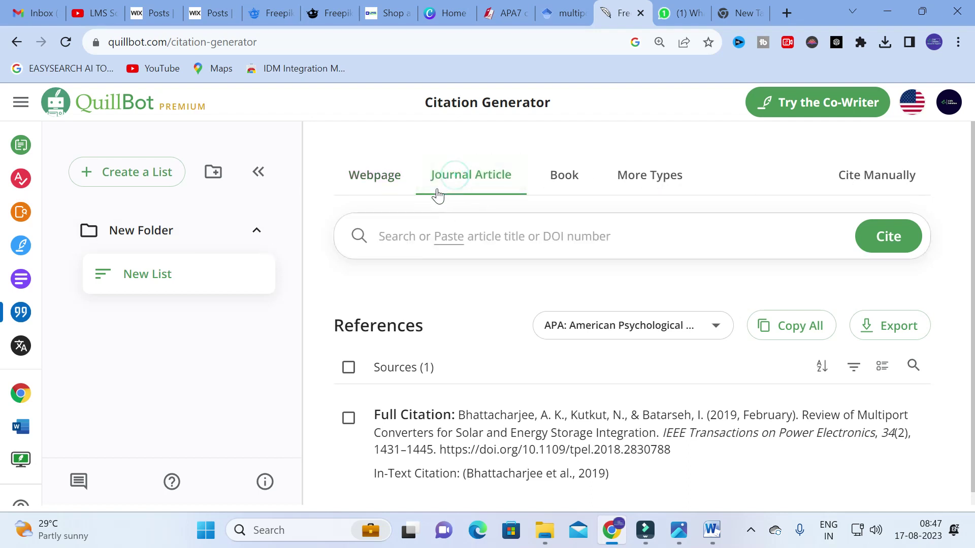
{"action": "left_click", "coordinate": [391, 235]}
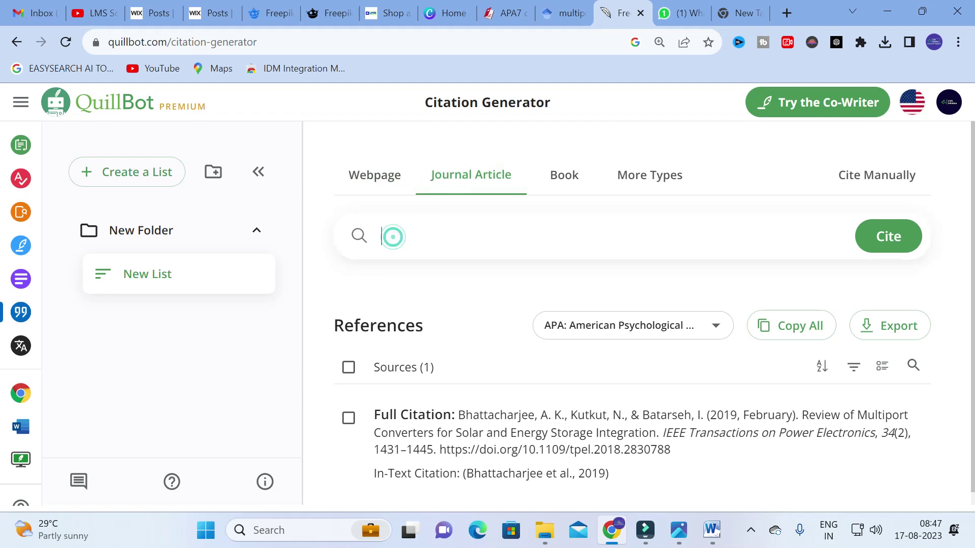
{"action": "key", "text": "ctrl+v"}
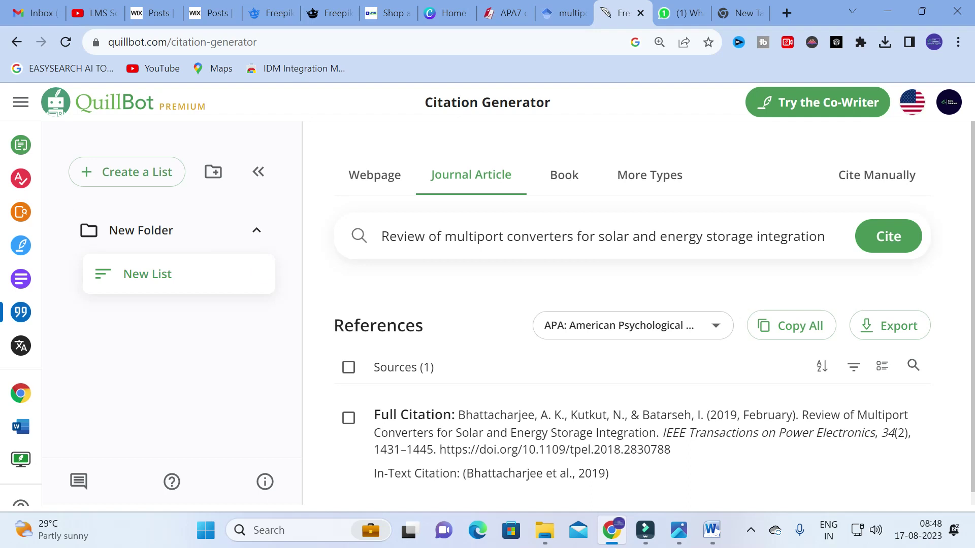
{"action": "left_click", "coordinate": [900, 240]}
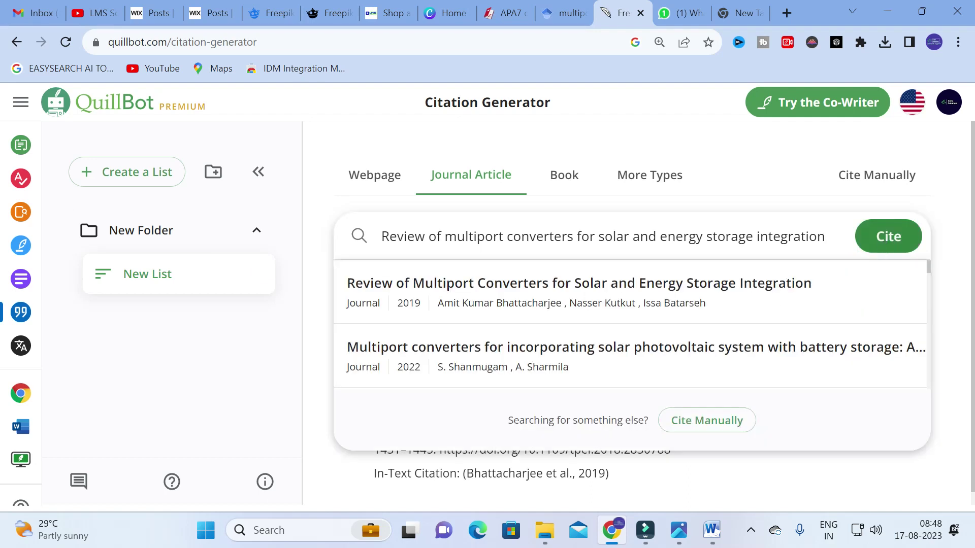
Add the 2019 article matching the searched title to the QuillBot references and check its full and in-text citations.
{"action": "scroll", "coordinate": [476, 303], "scroll_direction": "down", "scroll_amount": 3}
{"action": "scroll", "coordinate": [476, 303], "scroll_direction": "up", "scroll_amount": 3}
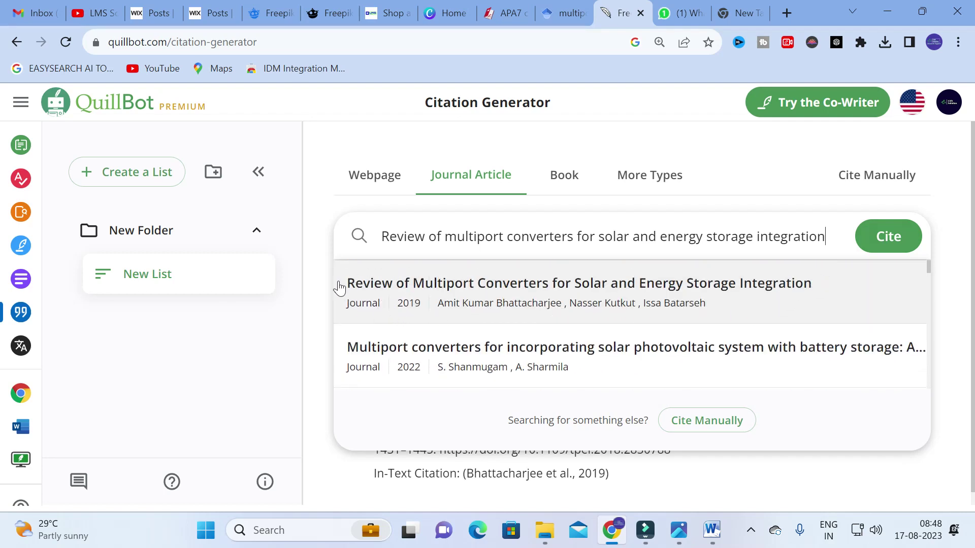
{"action": "left_click", "coordinate": [455, 288]}
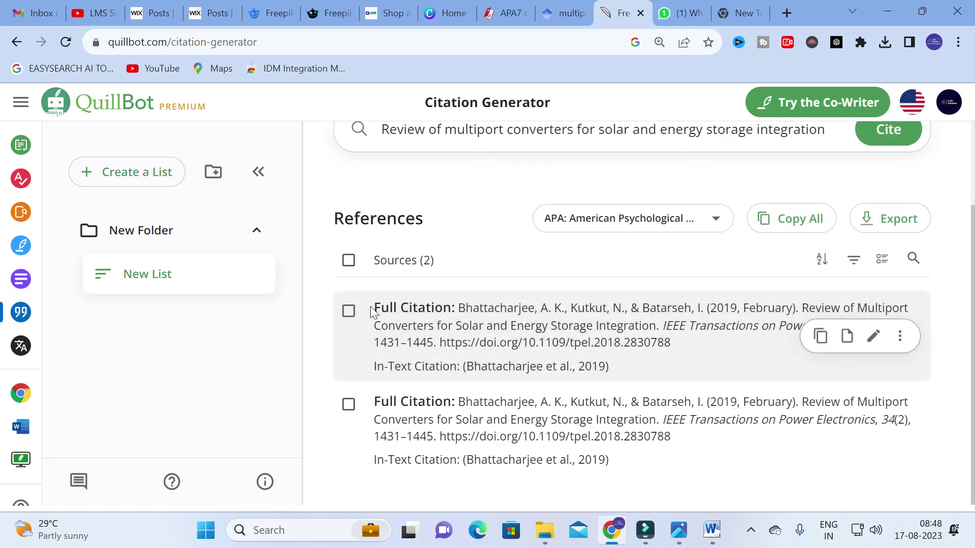
{"action": "left_click_drag", "start_coordinate": [370, 306], "coordinate": [660, 364]}
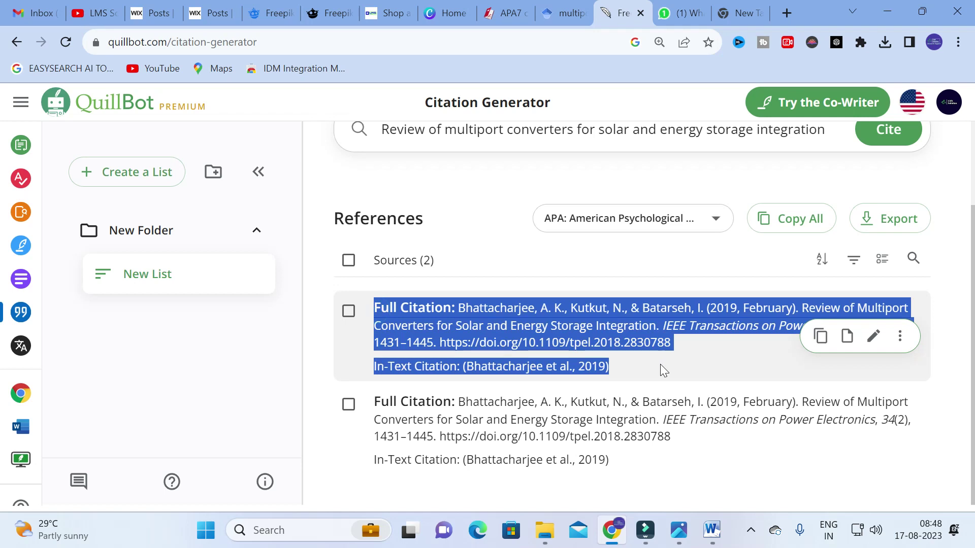
{"action": "left_click", "coordinate": [660, 364]}
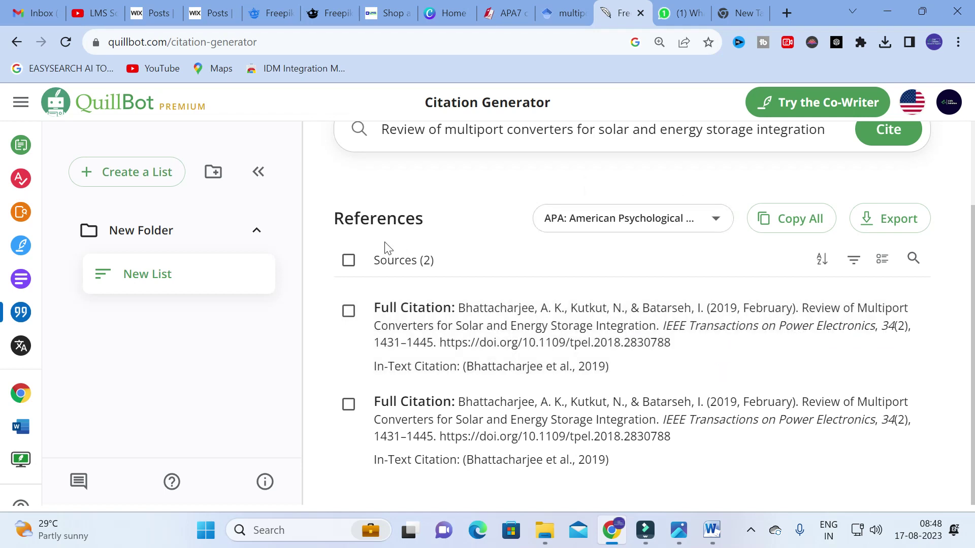
Examine the popular and other citation styles available for the QuillBot references, keeping the current APA 7th edition style.
{"action": "left_click", "coordinate": [716, 224]}
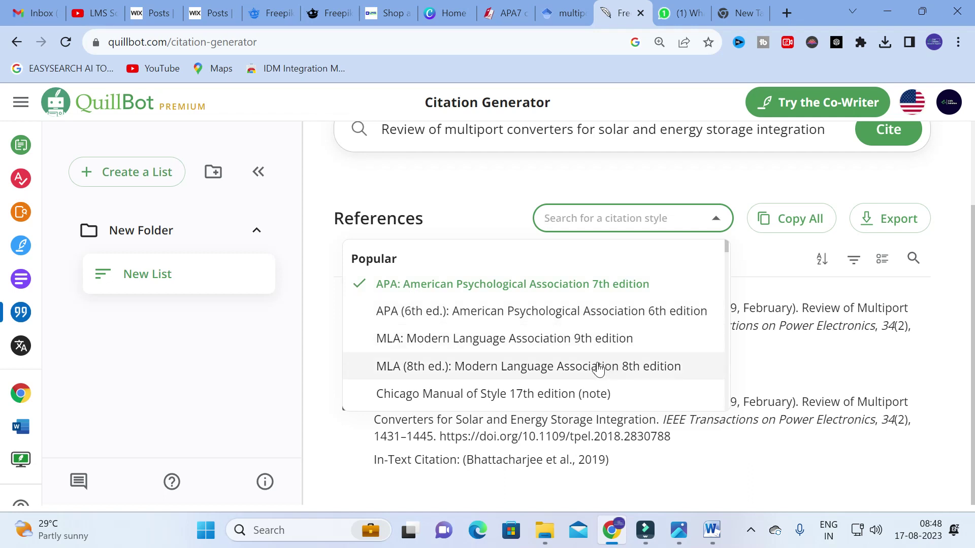
{"action": "scroll", "coordinate": [358, 325], "scroll_direction": "down", "scroll_amount": 2}
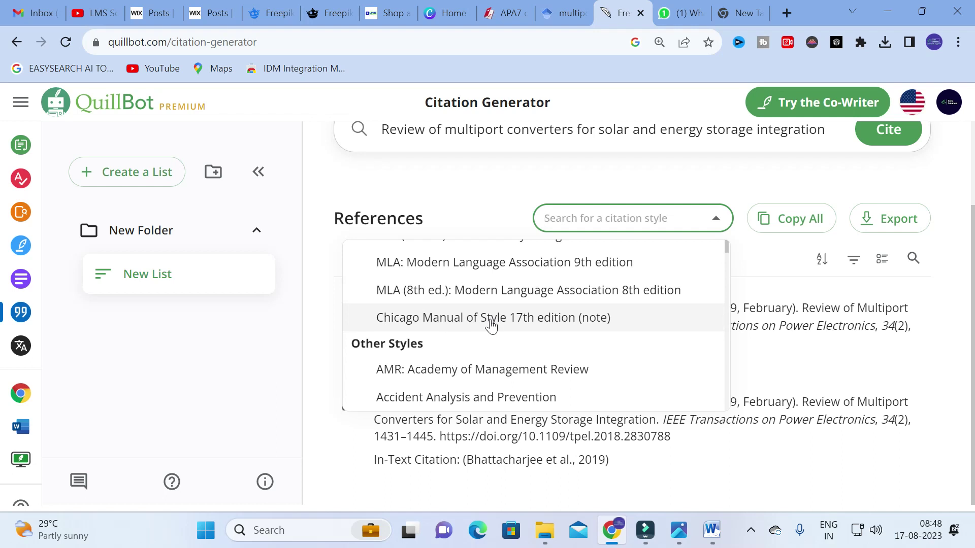
{"action": "scroll", "coordinate": [466, 334], "scroll_direction": "down", "scroll_amount": 3}
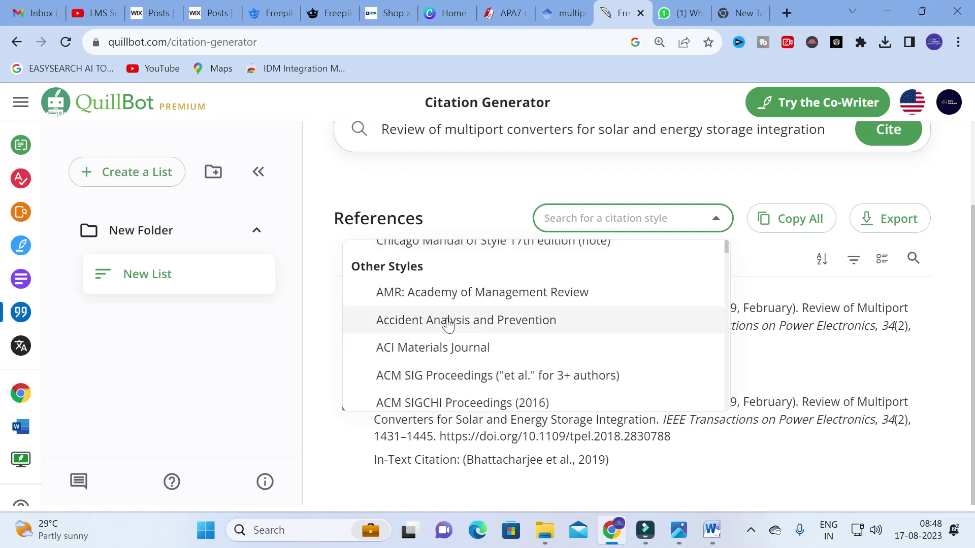
{"action": "scroll", "coordinate": [387, 330], "scroll_direction": "up", "scroll_amount": 3}
{"action": "scroll", "coordinate": [388, 320], "scroll_direction": "down", "scroll_amount": 2}
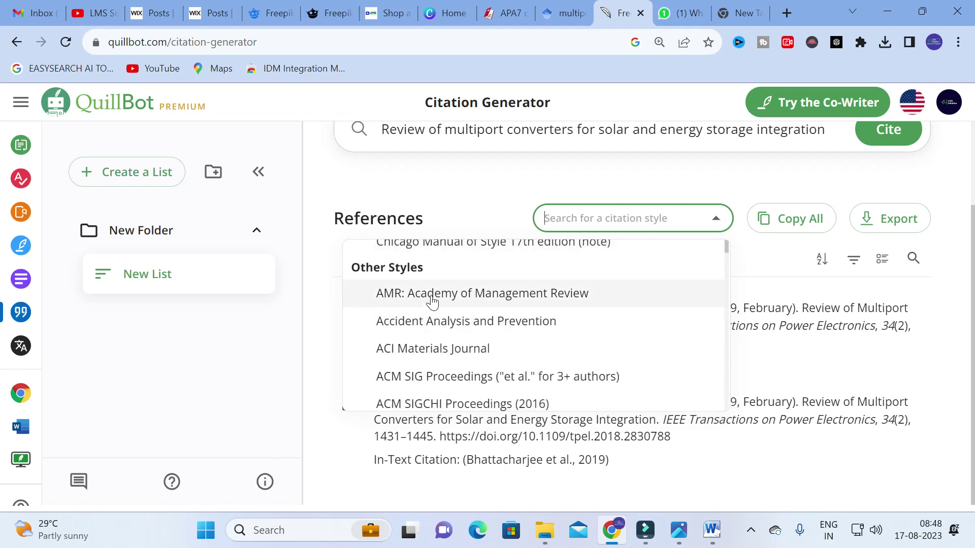
{"action": "scroll", "coordinate": [432, 301], "scroll_direction": "down", "scroll_amount": 15}
{"action": "scroll", "coordinate": [411, 312], "scroll_direction": "down", "scroll_amount": 15}
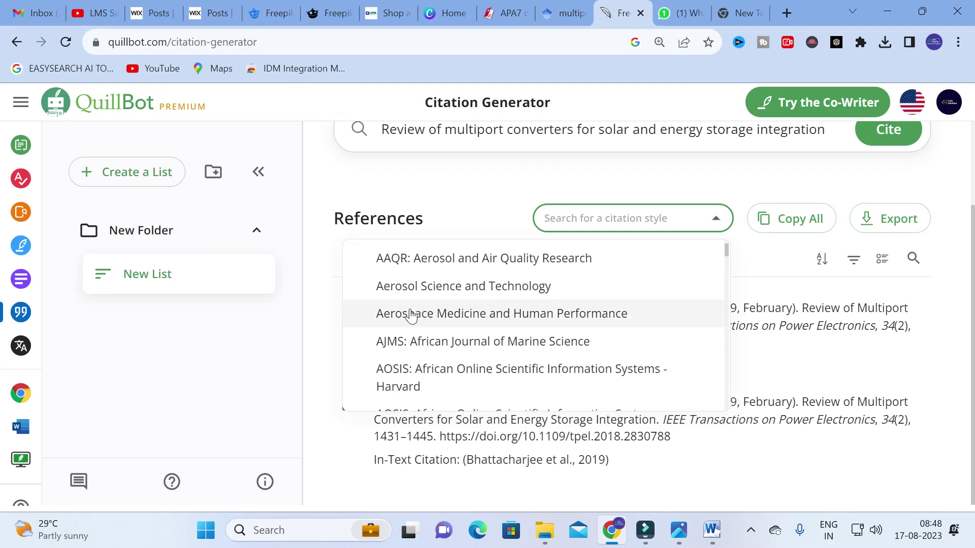
{"action": "left_click", "coordinate": [331, 327]}
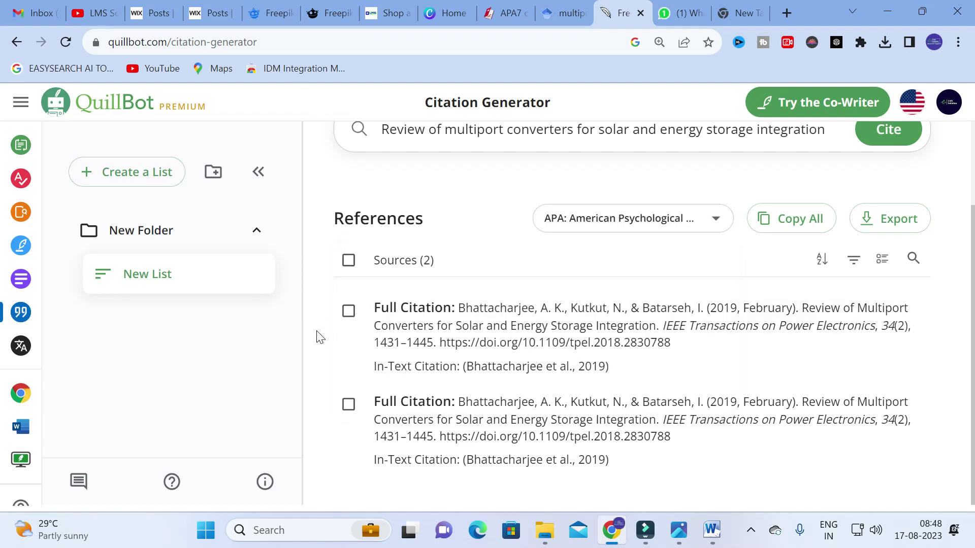
{"action": "left_click", "coordinate": [717, 219]}
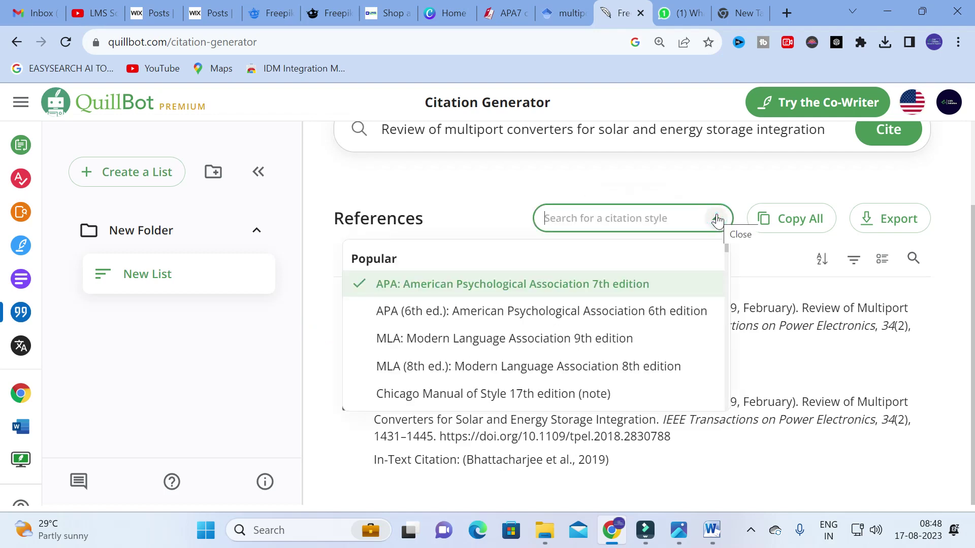
{"action": "left_click", "coordinate": [481, 208]}
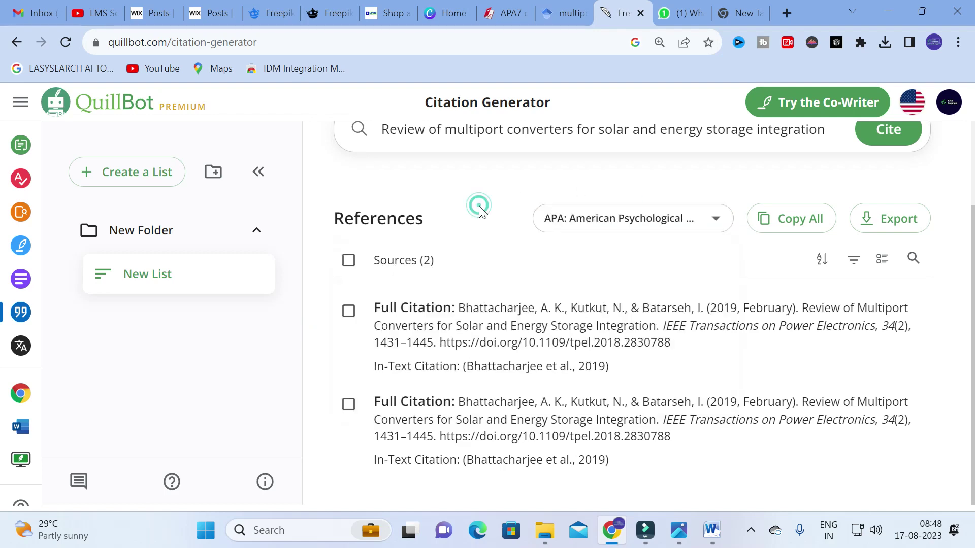
Export the QuillBot references list as an MS-Word document.
{"action": "scroll", "coordinate": [477, 207], "scroll_direction": "up", "scroll_amount": 2}
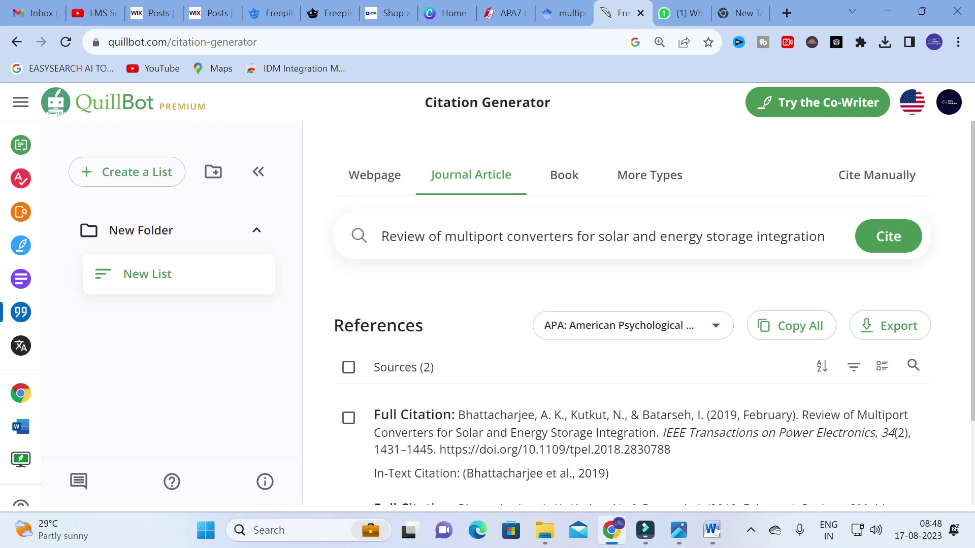
{"action": "scroll", "coordinate": [529, 336], "scroll_direction": "down", "scroll_amount": 2}
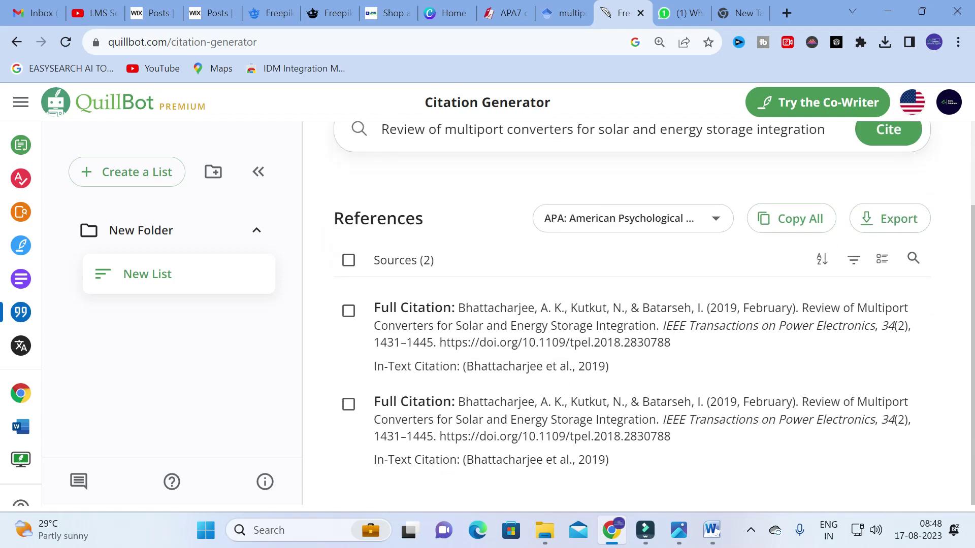
{"action": "scroll", "coordinate": [521, 350], "scroll_direction": "up", "scroll_amount": 2}
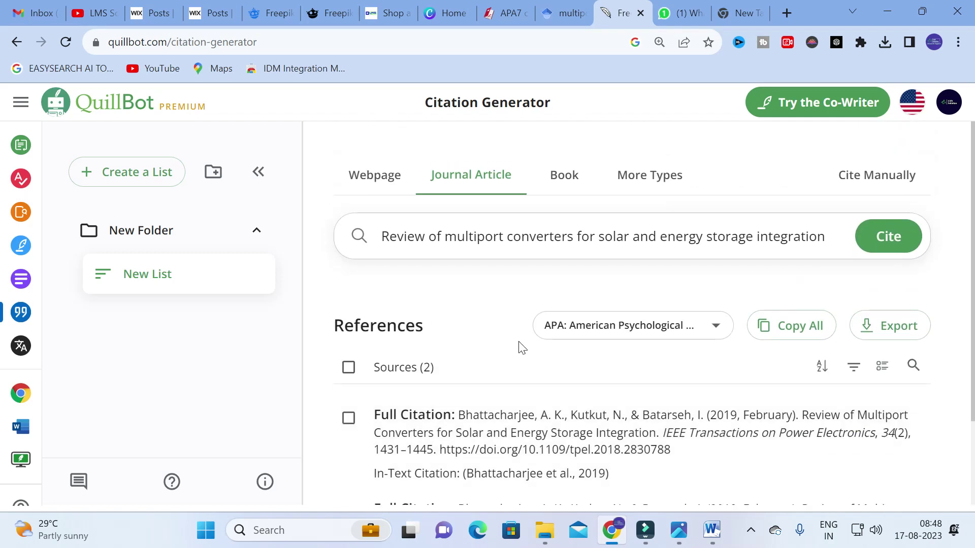
{"action": "left_click", "coordinate": [878, 330]}
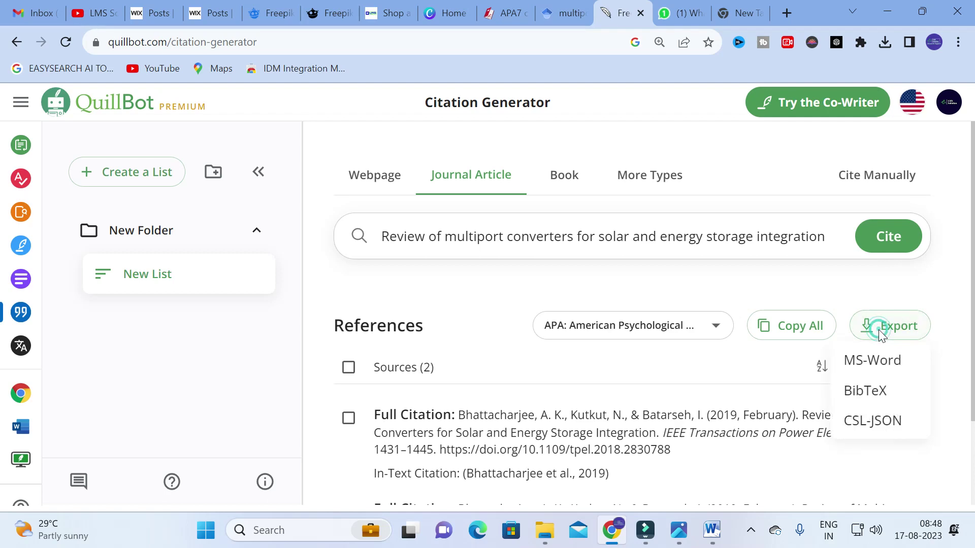
{"action": "left_click", "coordinate": [872, 362]}
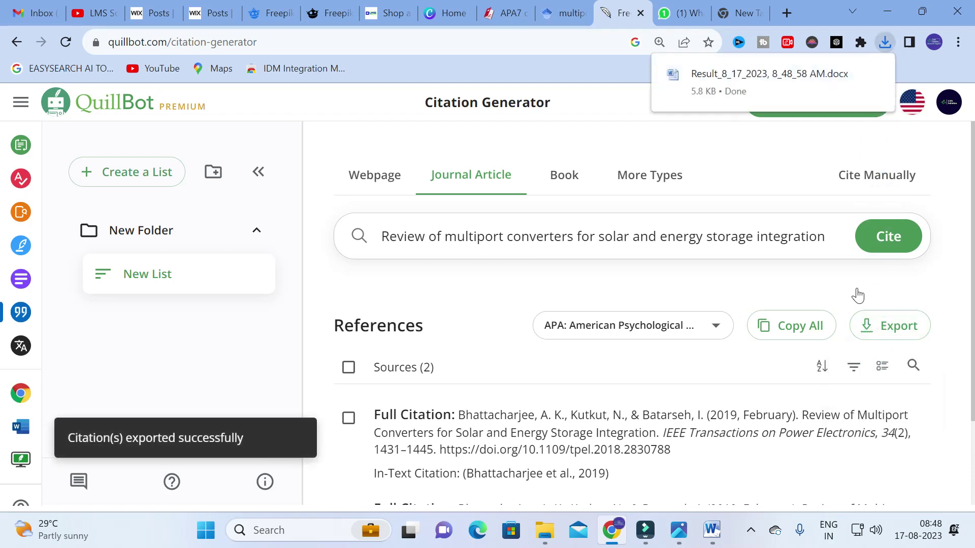
Open the exported references document in Word at full window size and enable editing.
{"action": "left_click", "coordinate": [800, 74]}
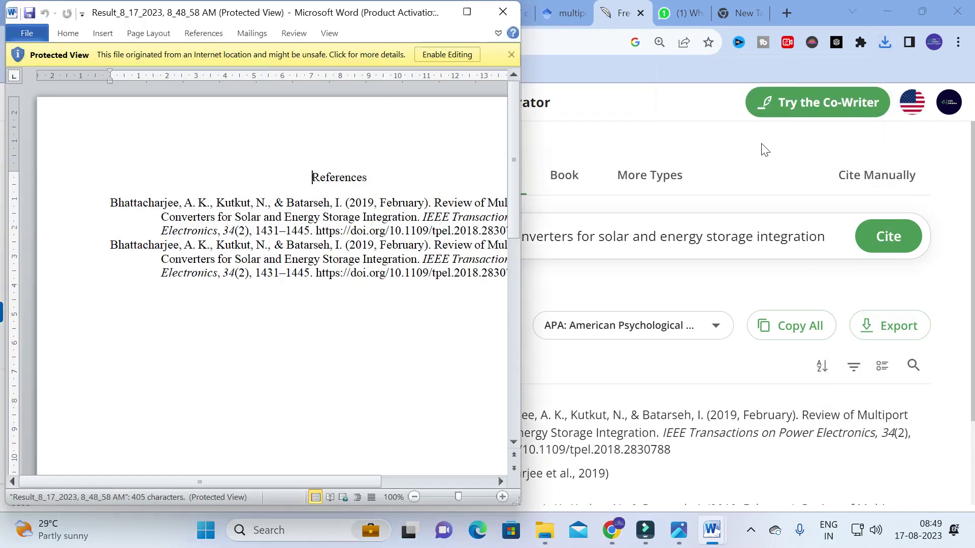
{"action": "left_click", "coordinate": [467, 12]}
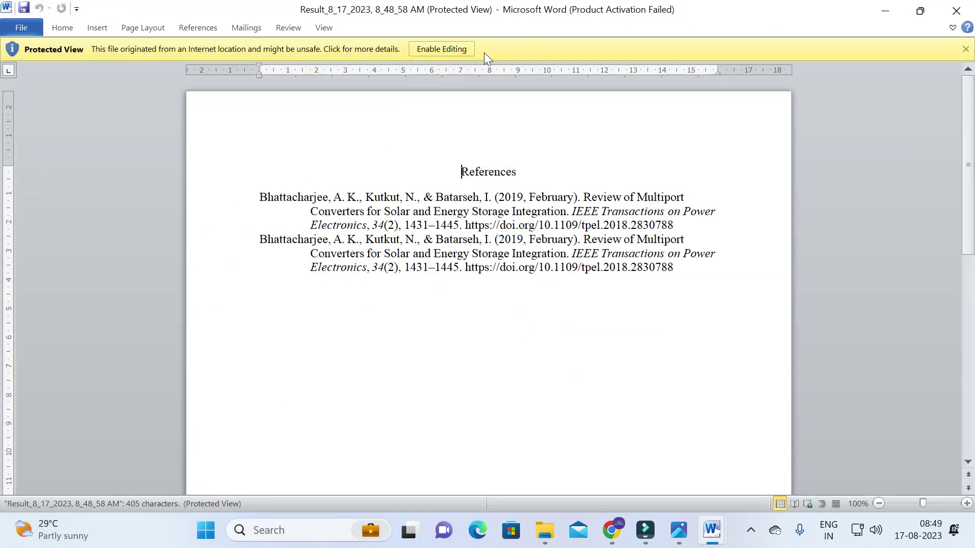
{"action": "left_click", "coordinate": [453, 49]}
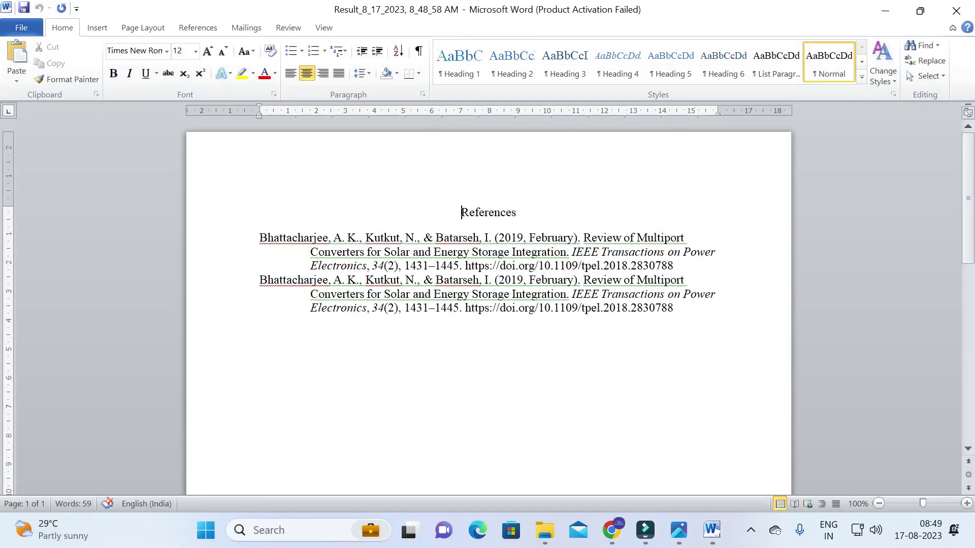
Switch back to the browser, review Citefast's saved APA 7 references page, and return to QuillBot's Citation Generator.
{"action": "key", "text": "alt+Tab"}
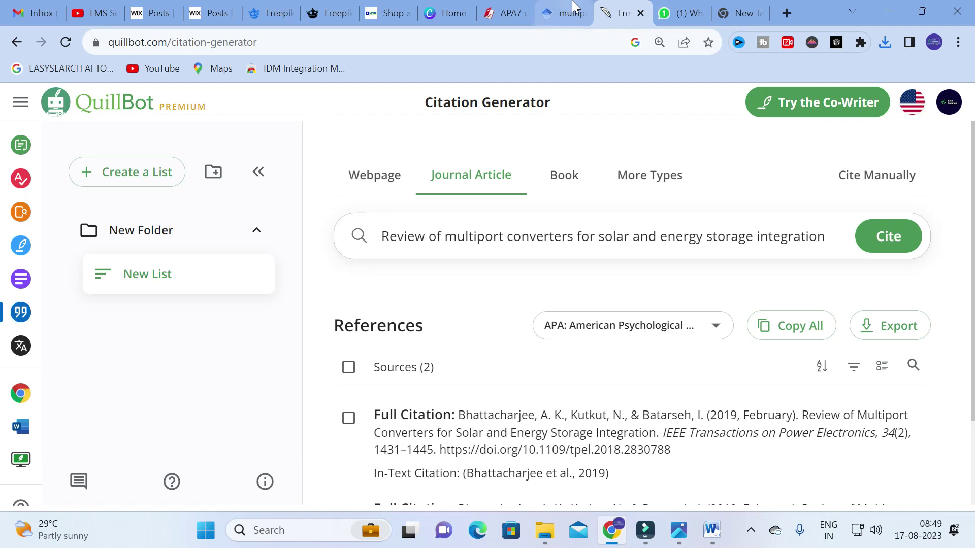
{"action": "mouse_move", "coordinate": [573, 6]}
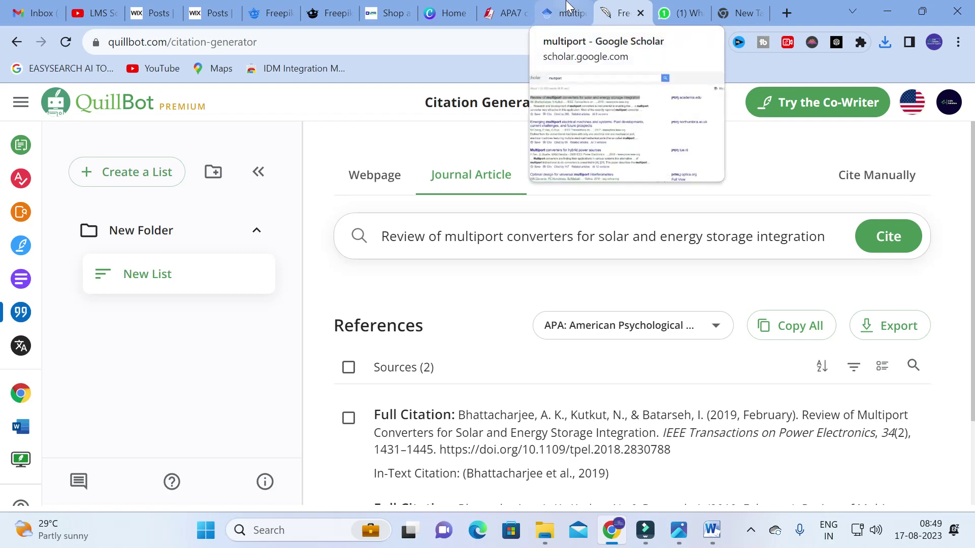
{"action": "left_click", "coordinate": [504, 11]}
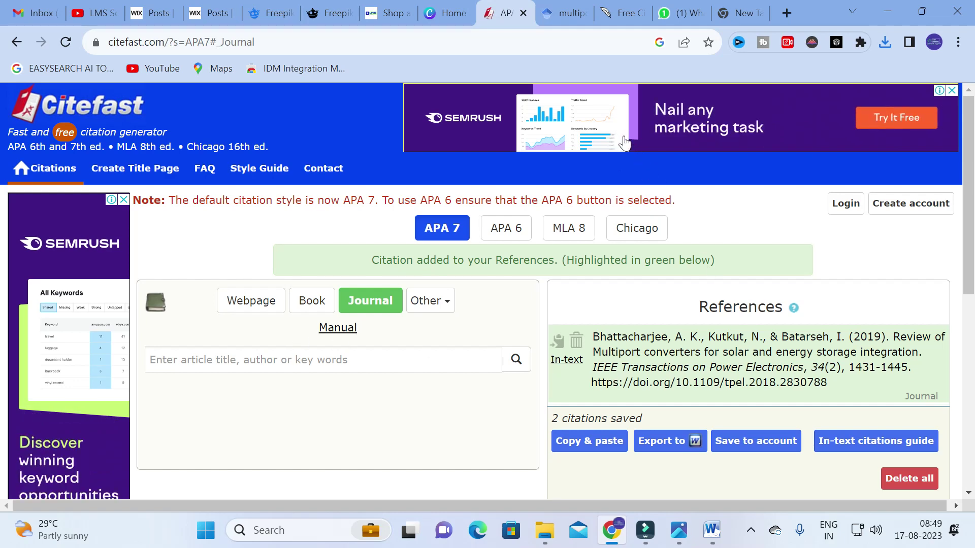
{"action": "left_click", "coordinate": [635, 13]}
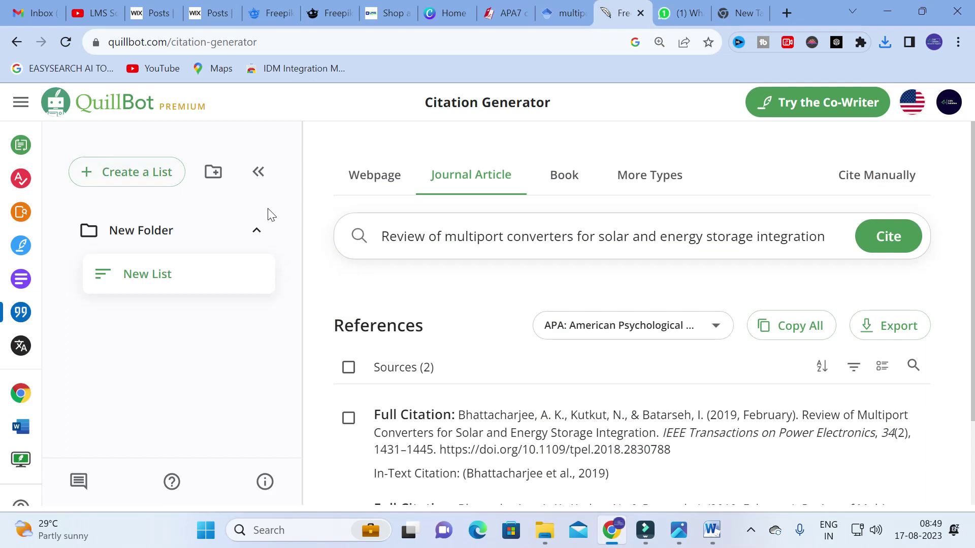